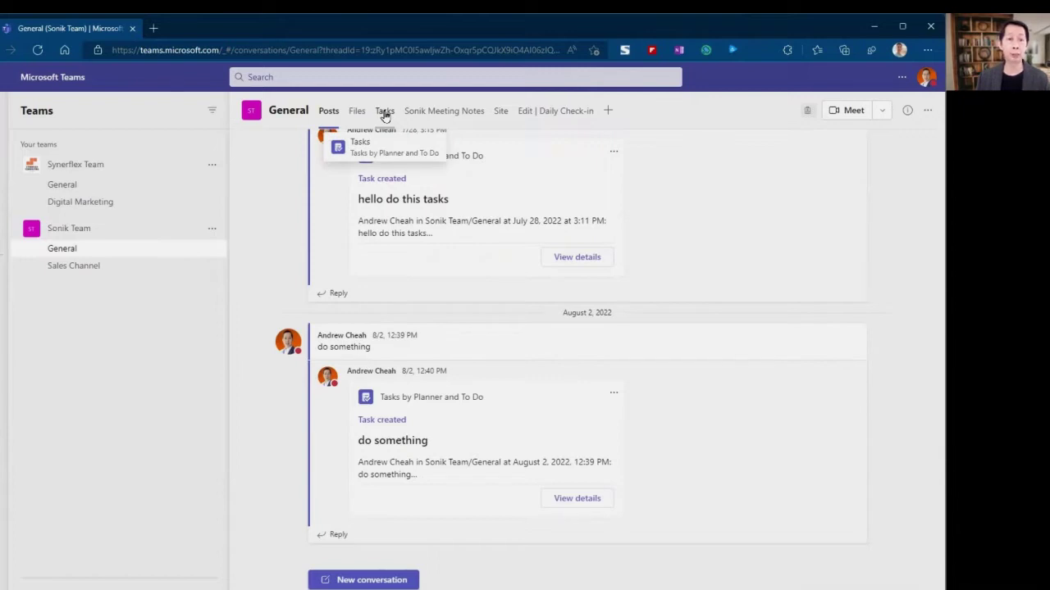
click(606, 112)
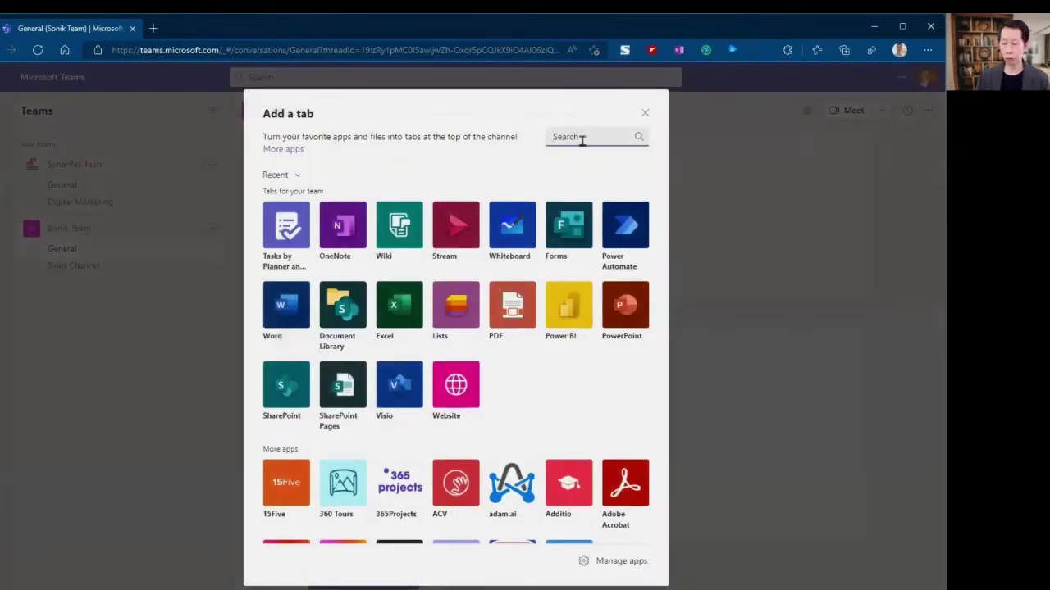
text(pla)
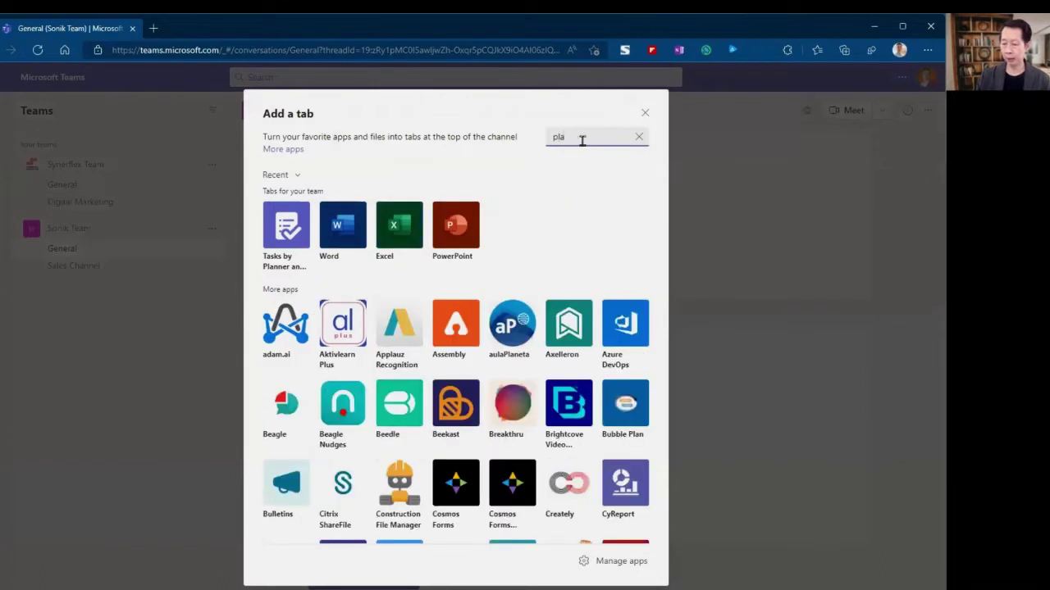
text(nner)
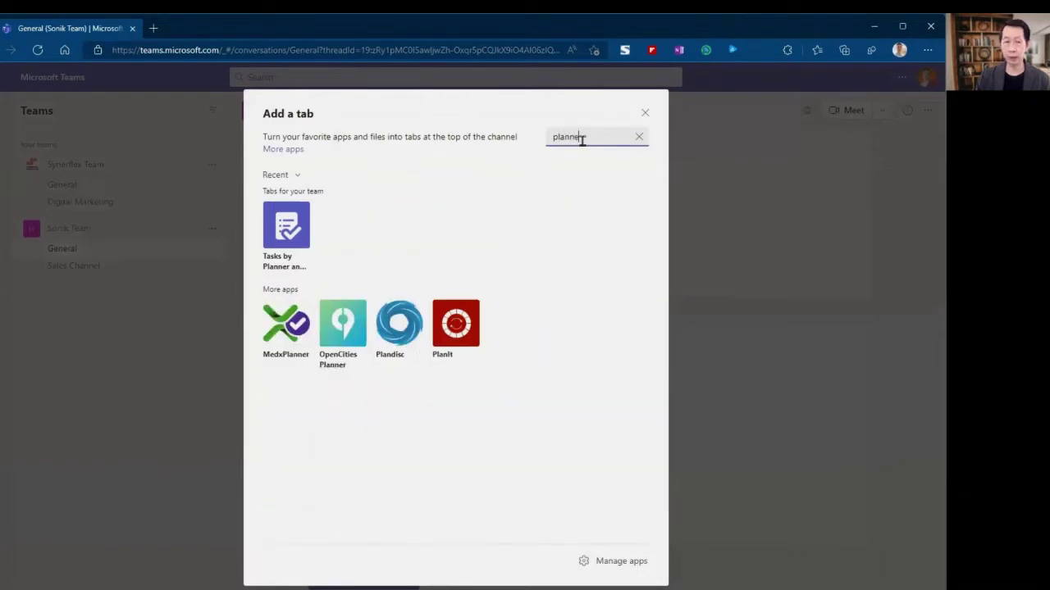
click(287, 224)
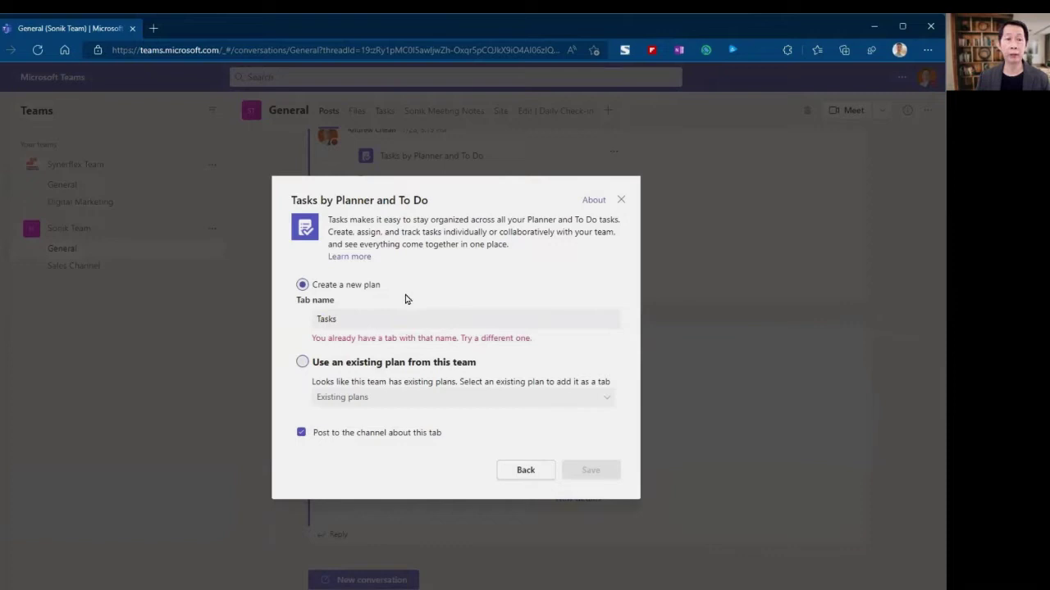
drag(370, 317, 306, 326)
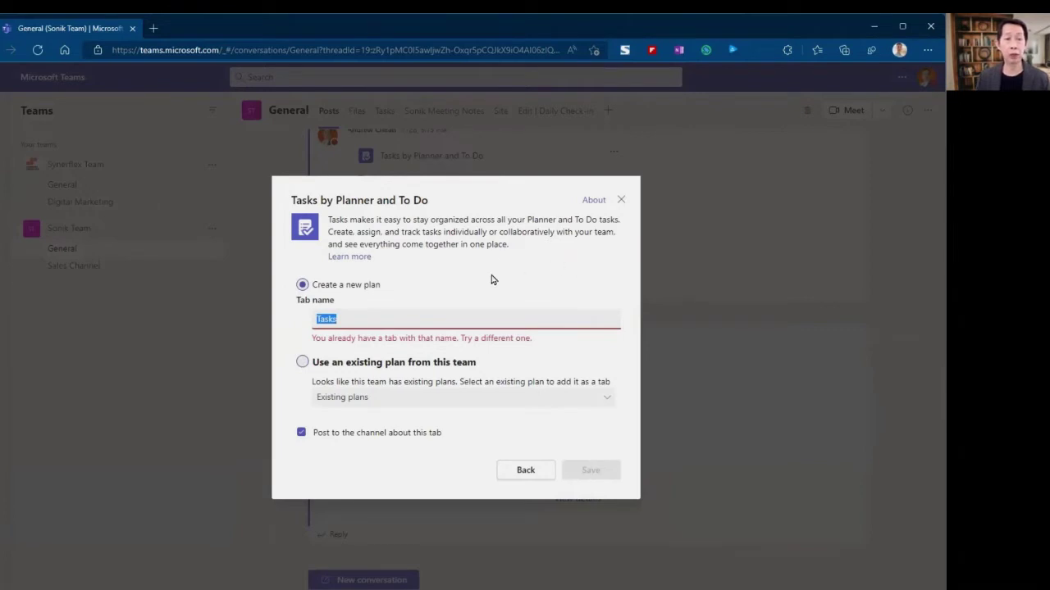
click(622, 201)
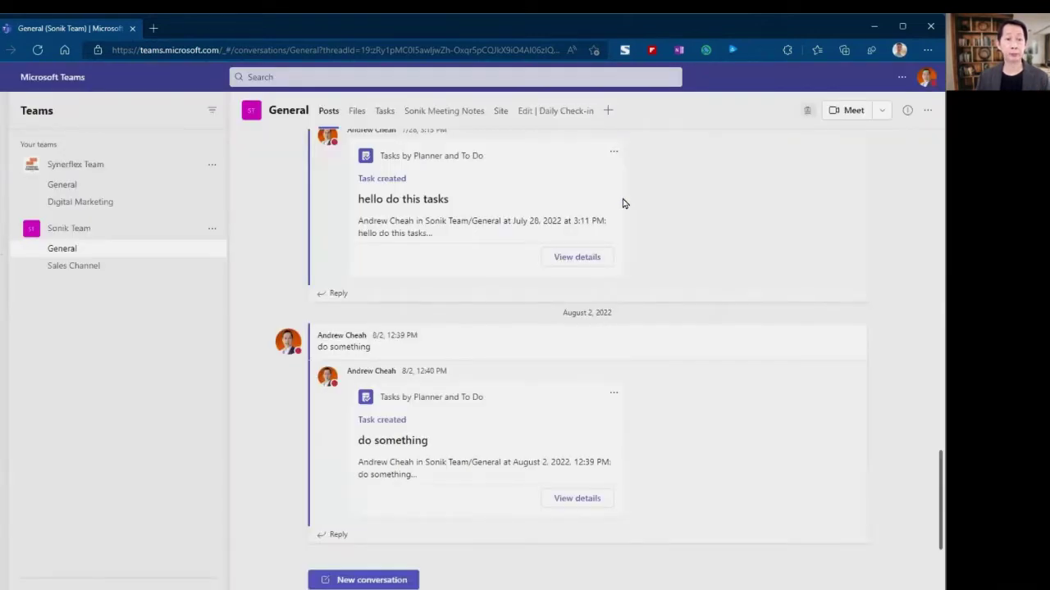
- Open the General channel's Tasks board and view the details of the Get RFQ task
click(383, 112)
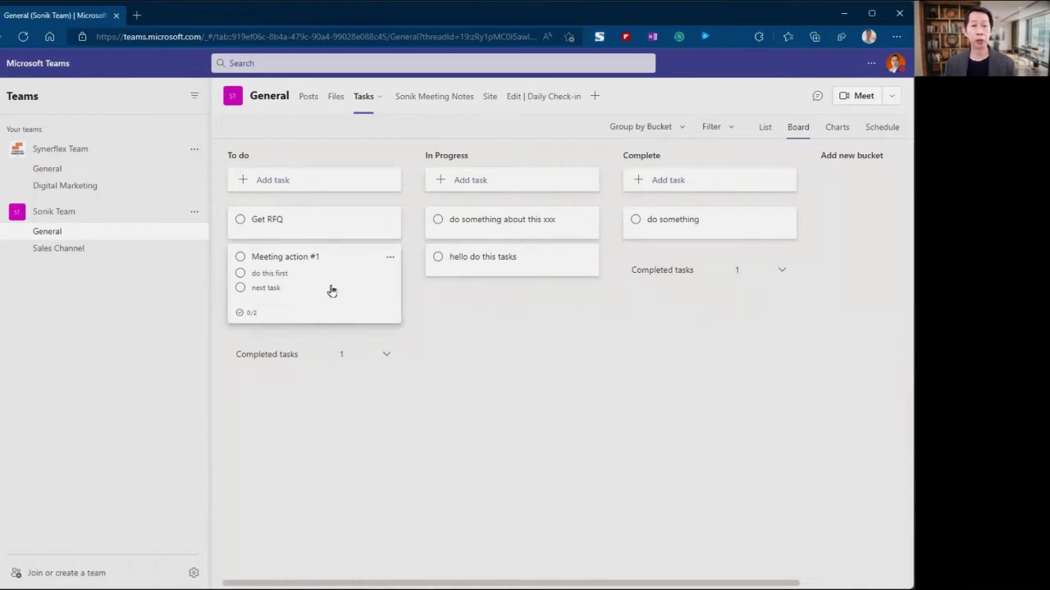
click(394, 237)
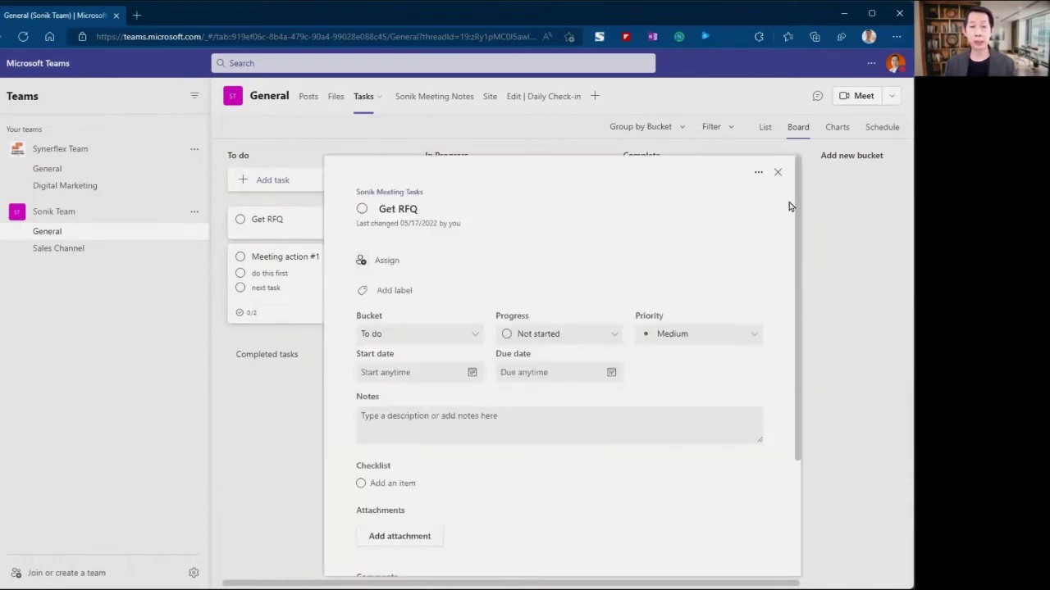
click(780, 173)
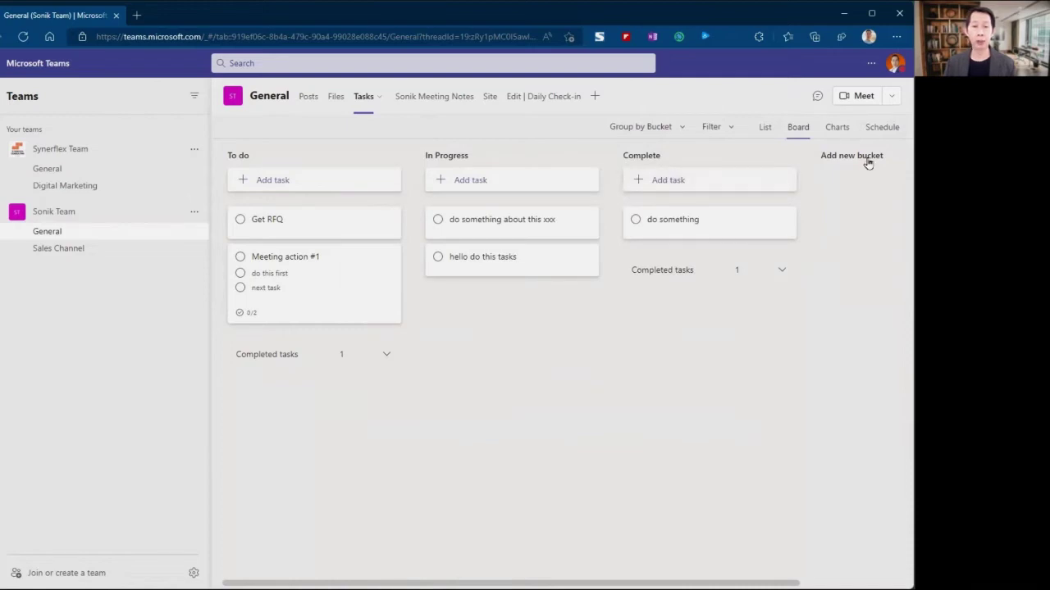
- Add a new bucket named KIV Tasks to the board
click(868, 161)
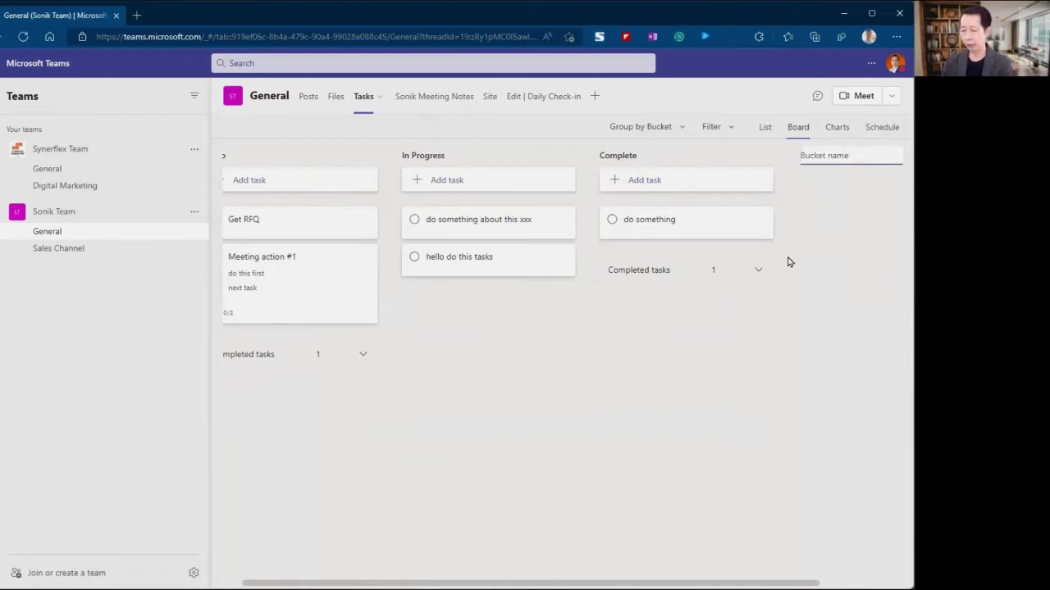
text(T)
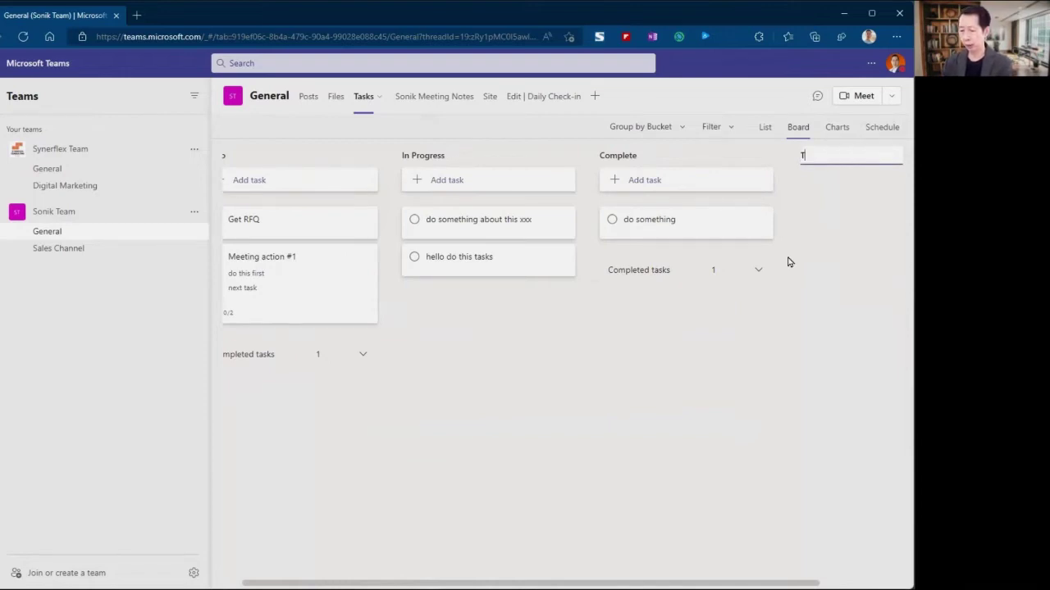
text(ask)
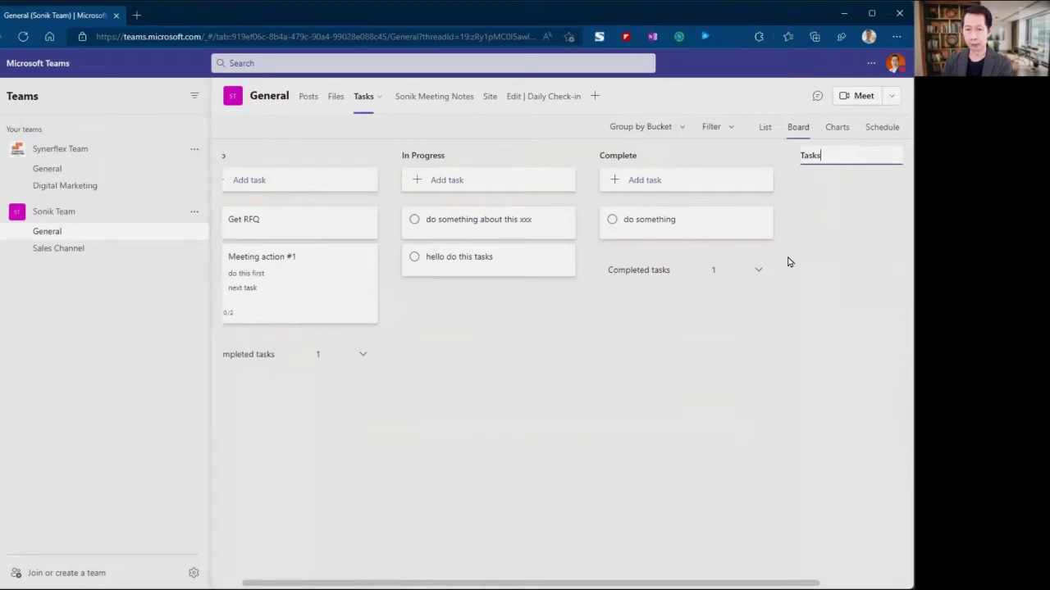
text(s Pena)
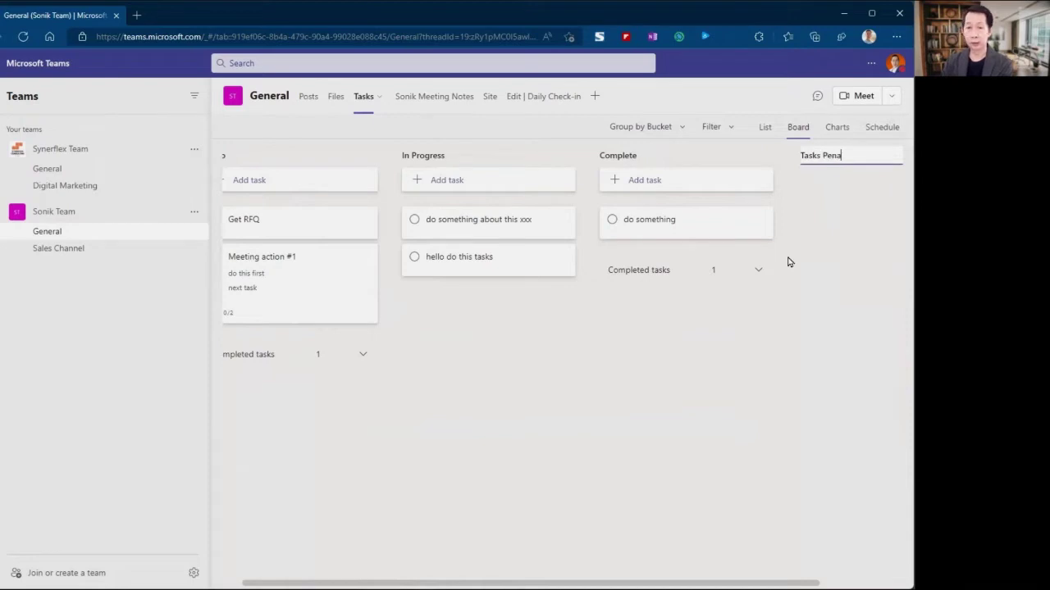
key(BackSpace)
key(BackSpace)
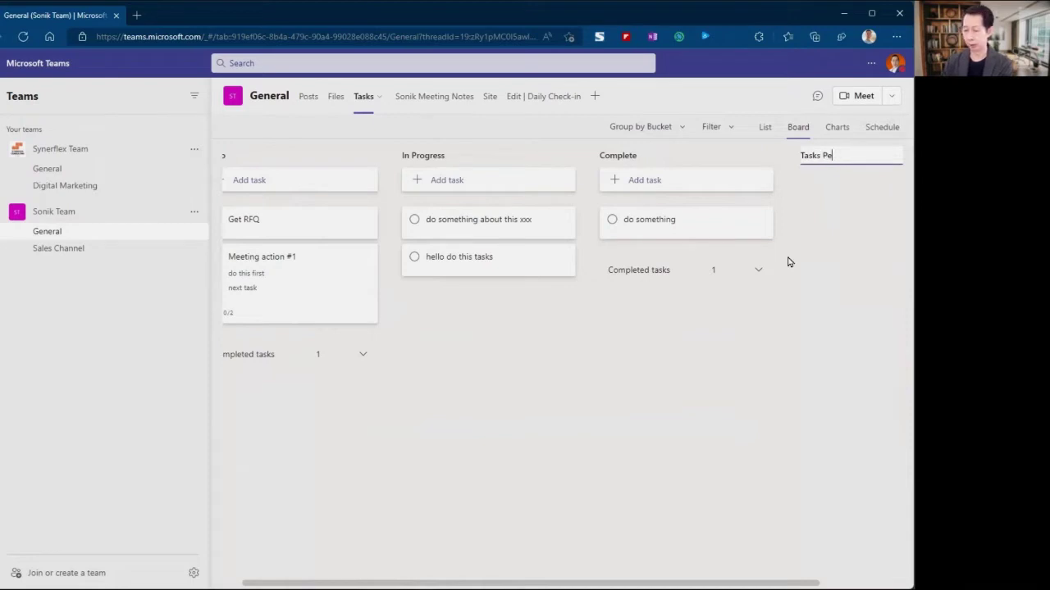
text(nding)
key(BackSpace)
key(BackSpace)
key(BackSpace)
key(BackSpace)
key(BackSpace)
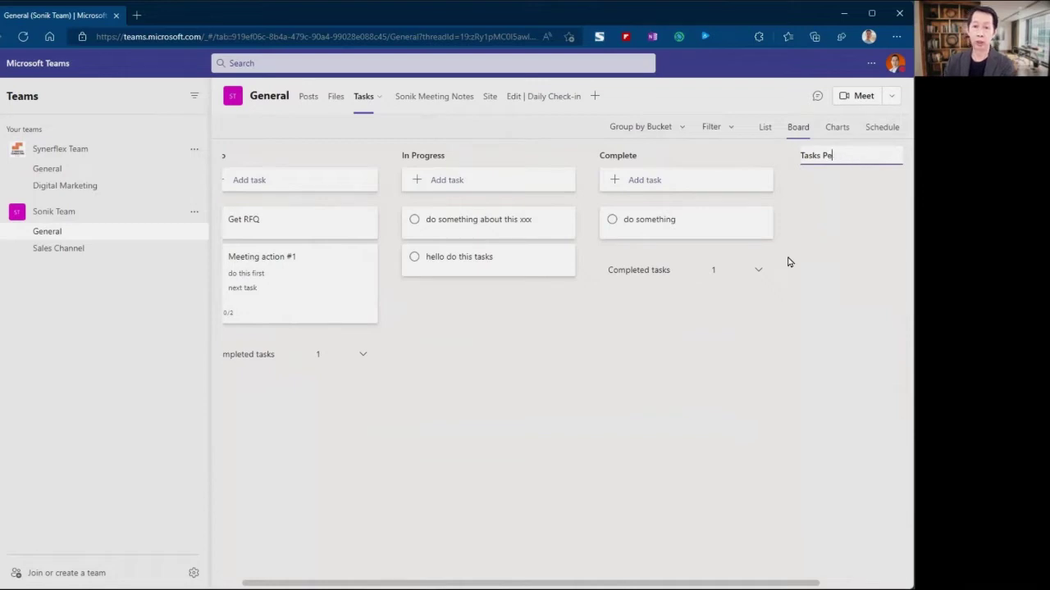
key(BackSpace)
key(BackSpace)
key(BackSpace)
key(BackSpace)
key(BackSpace)
key(BackSpace)
key(BackSpace)
key(BackSpace)
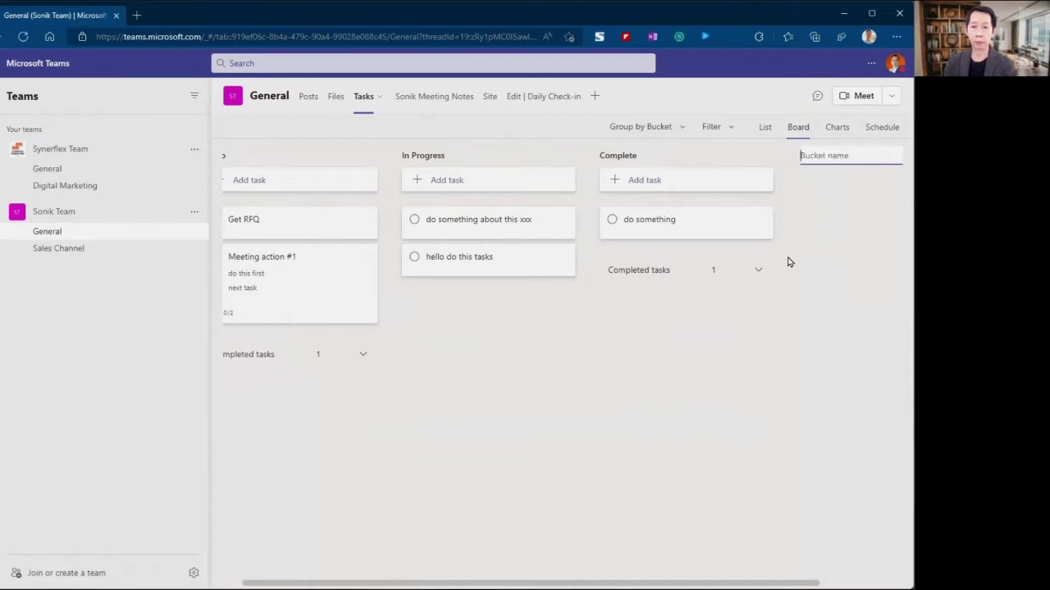
text(KI)
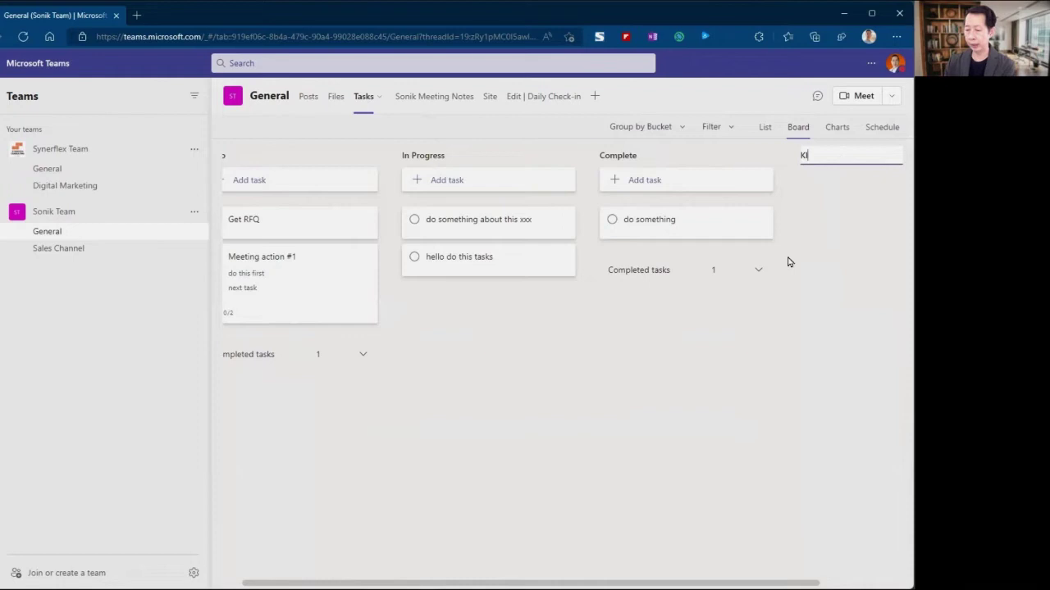
text(V Taks)
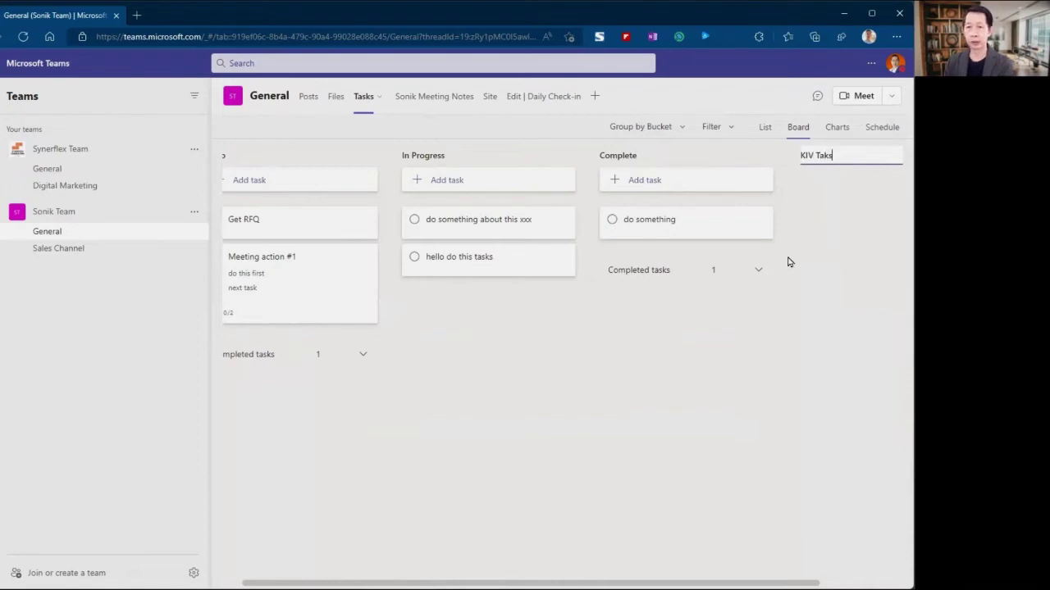
key(BackSpace)
key(BackSpace)
text(sk)
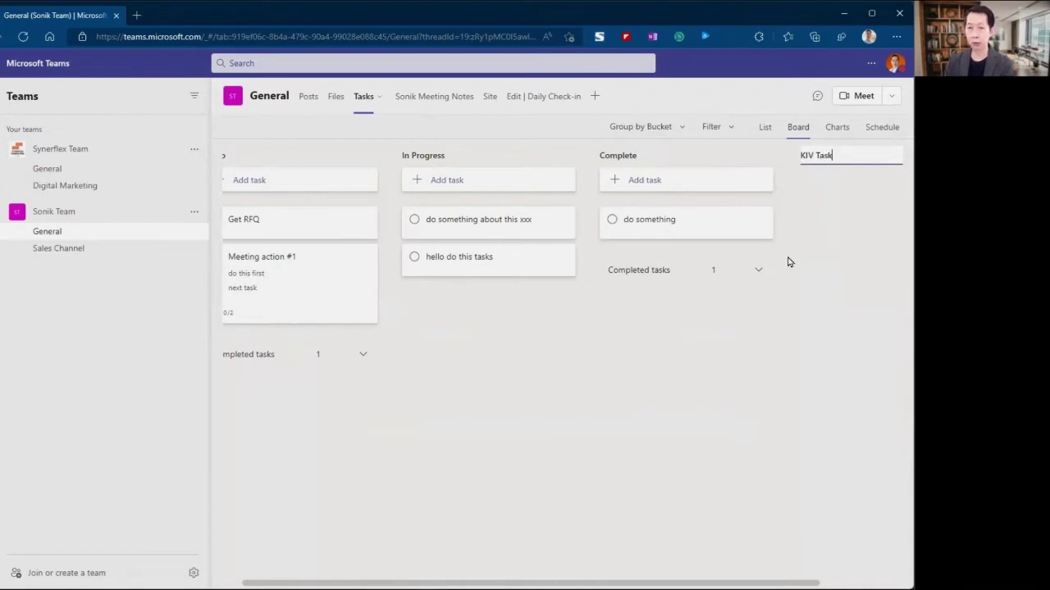
key(Return)
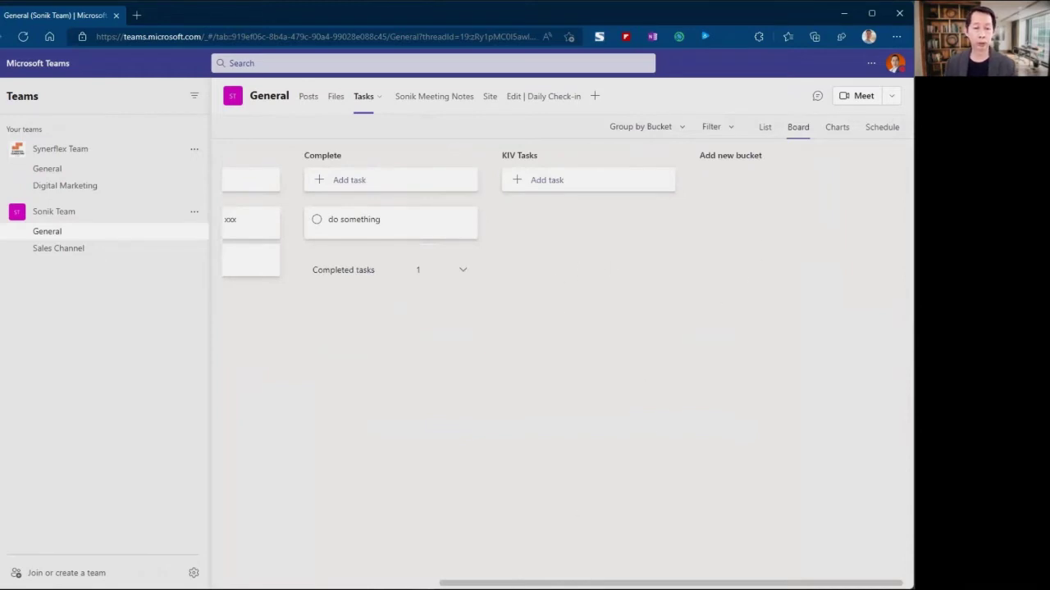
- Move the "hello do this tasks" task from the In Progress bucket to the KIV Tasks bucket
scroll(518, 213, left, 5)
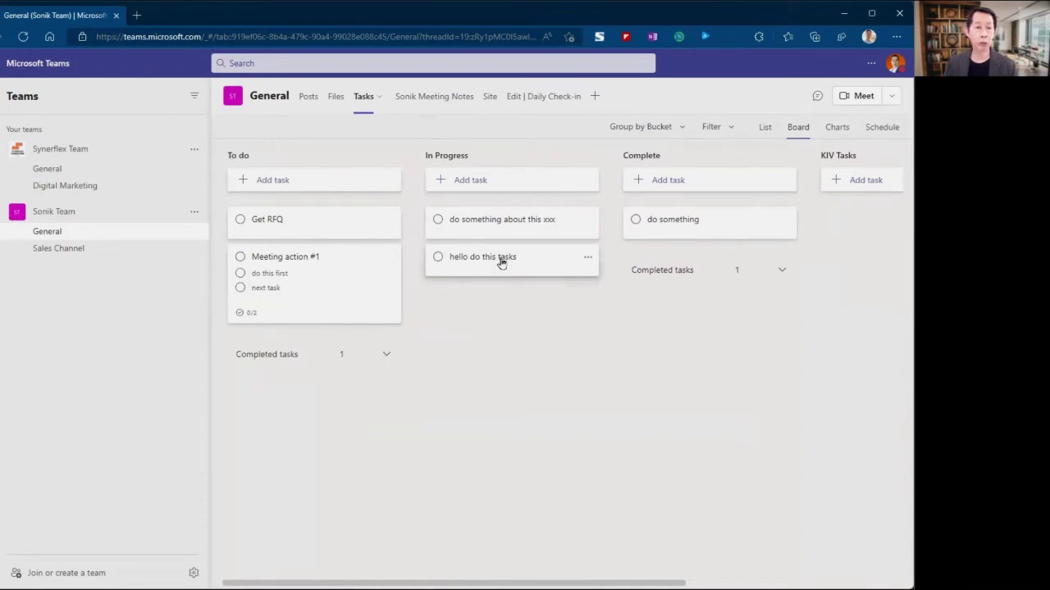
drag(502, 261, 868, 207)
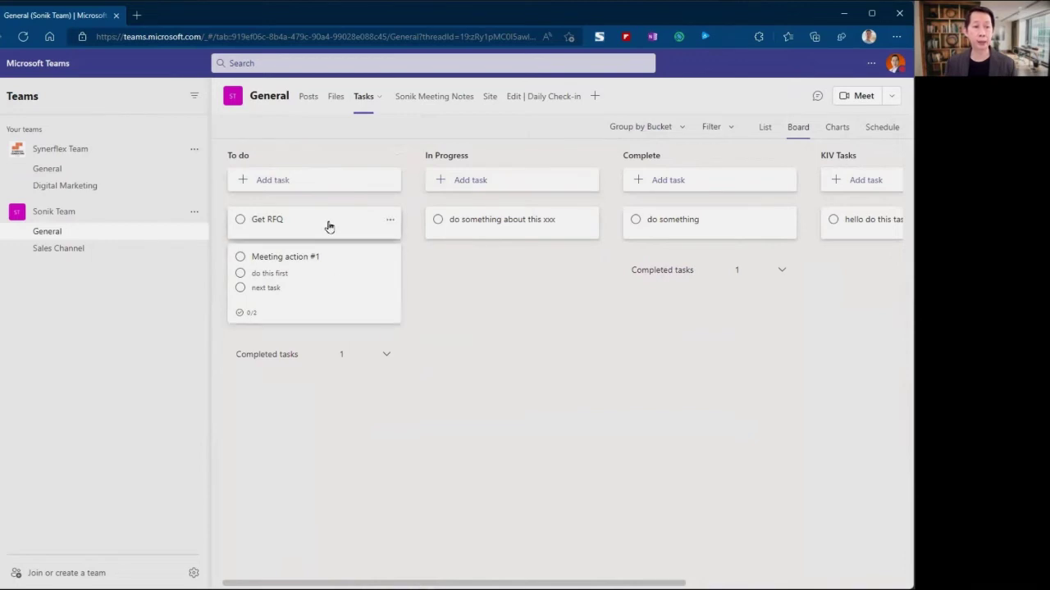
- Add a task named "task sample" to the To do bucket
click(278, 182)
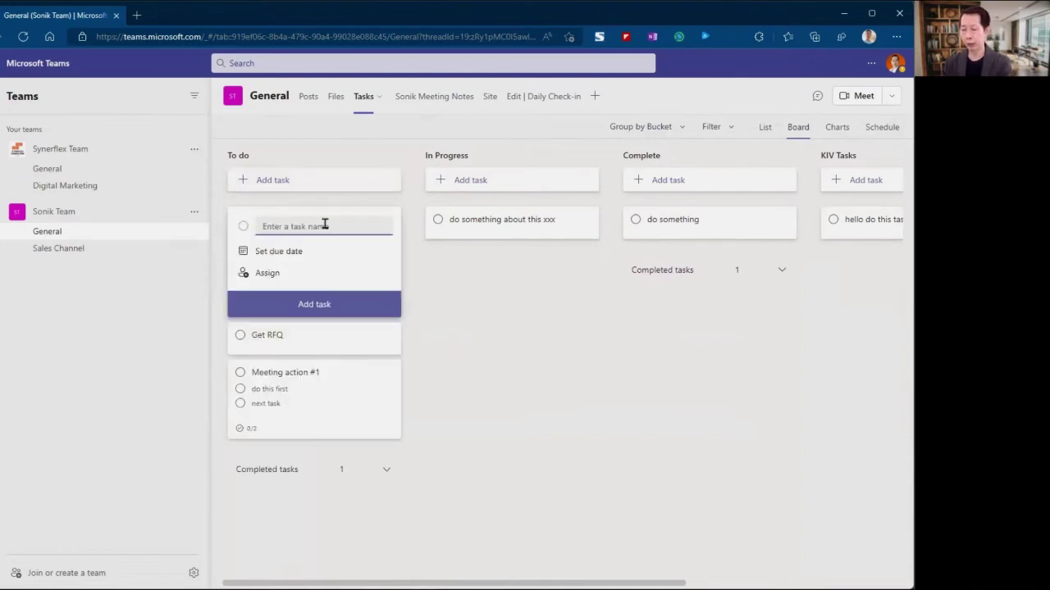
text(task sampl)
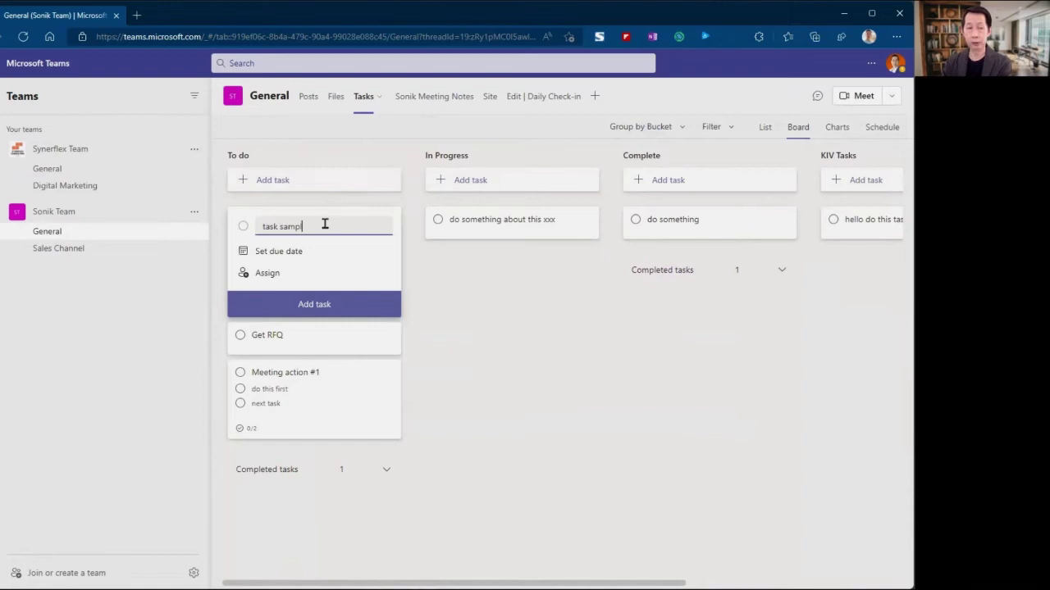
text(e)
key(Return)
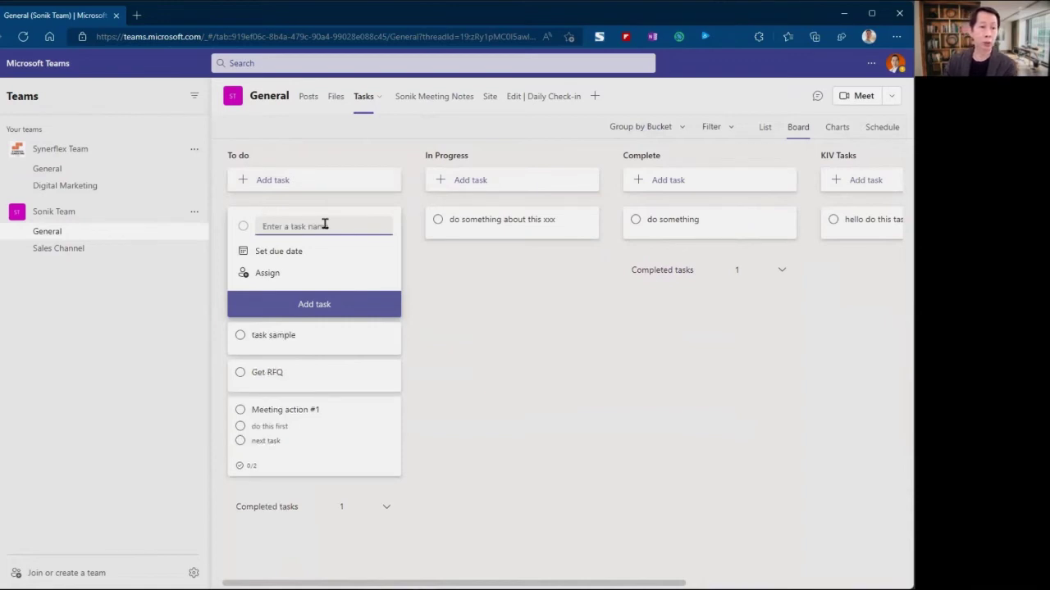
key(Escape)
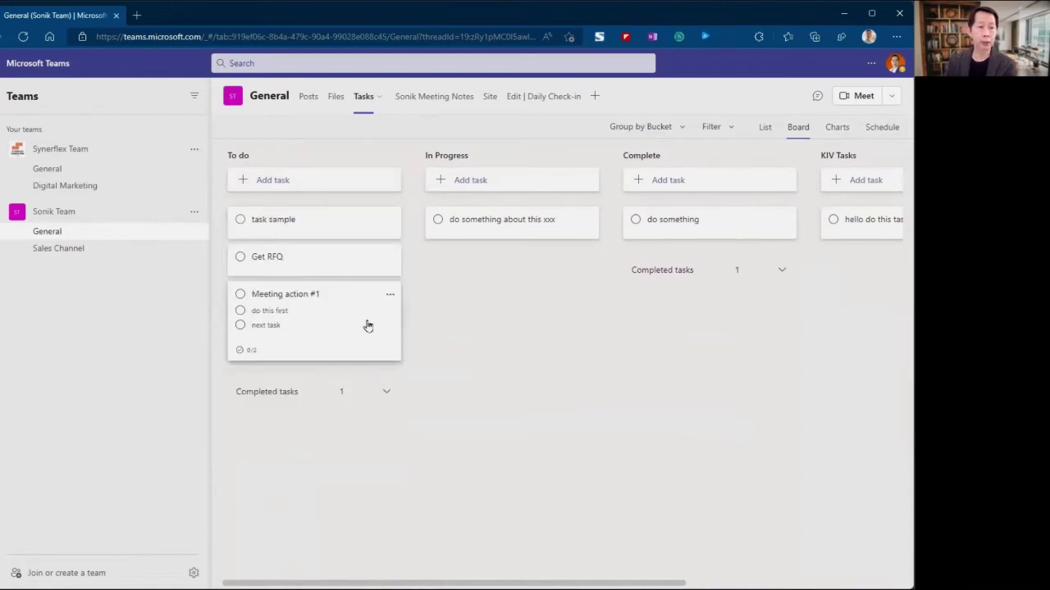
- Open the "task sample" task's details and assign it to the first suggested team member
click(328, 226)
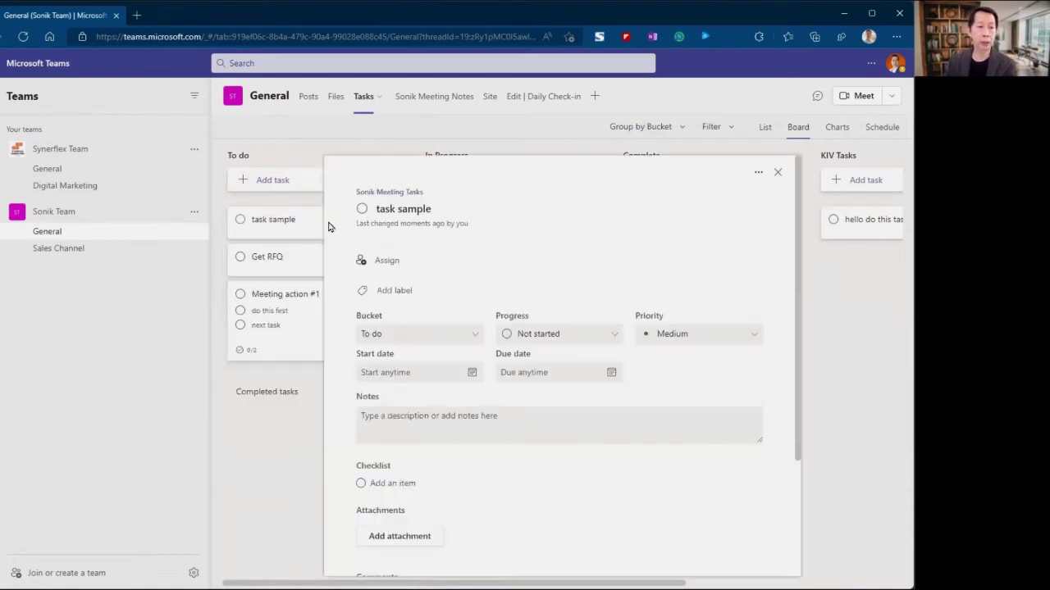
click(392, 264)
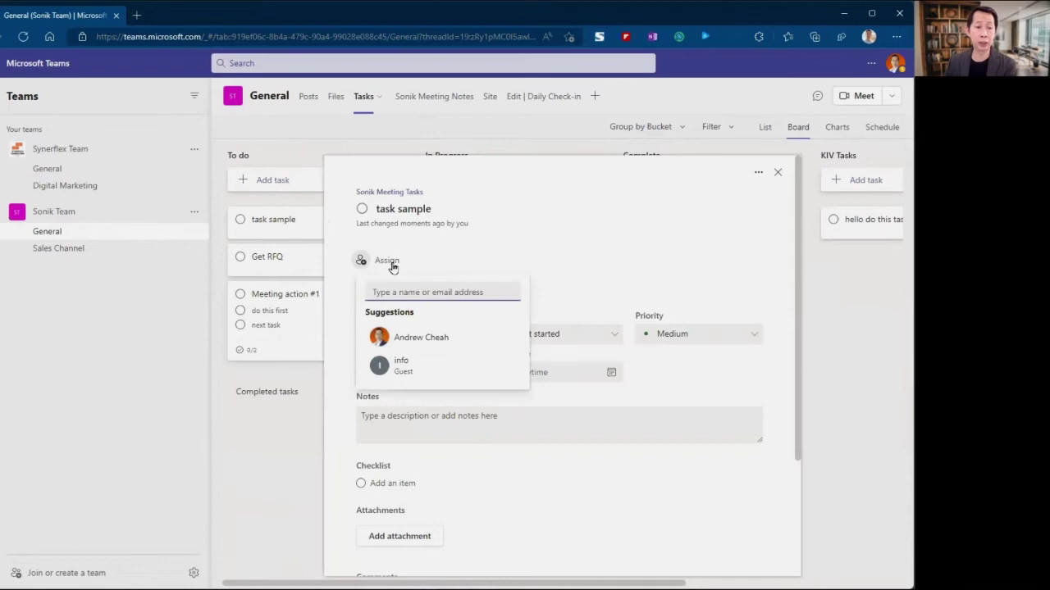
click(404, 339)
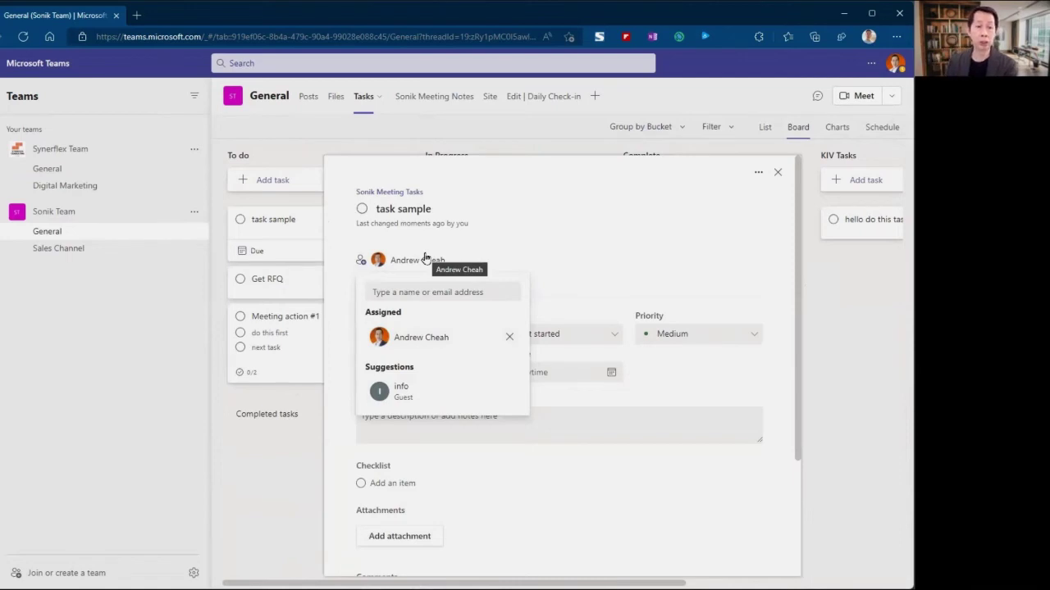
click(593, 274)
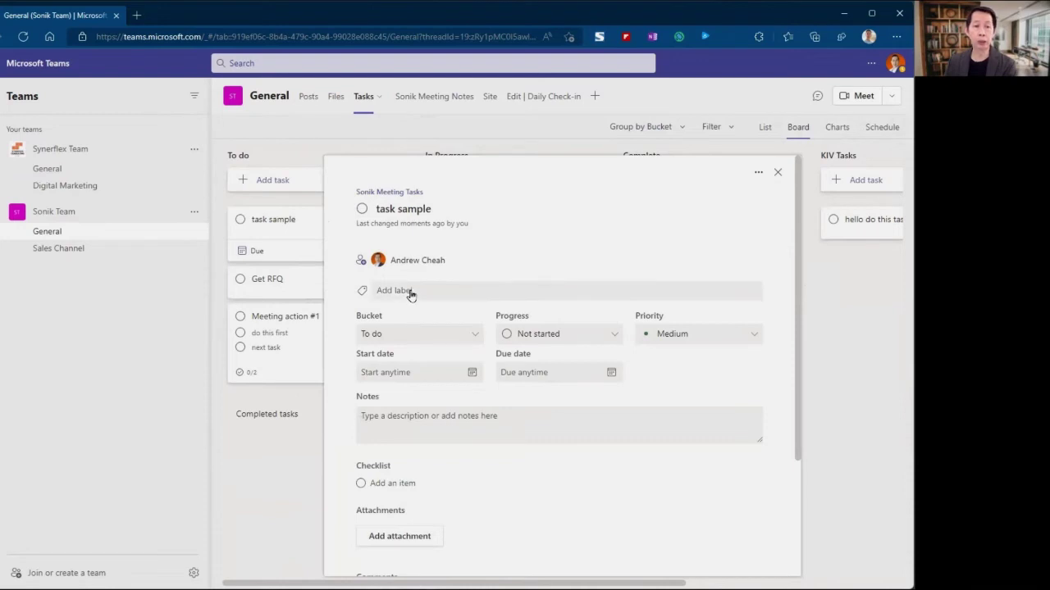
- Set the due date of "task sample" to 08/26/2022
scroll(667, 373, down, 1)
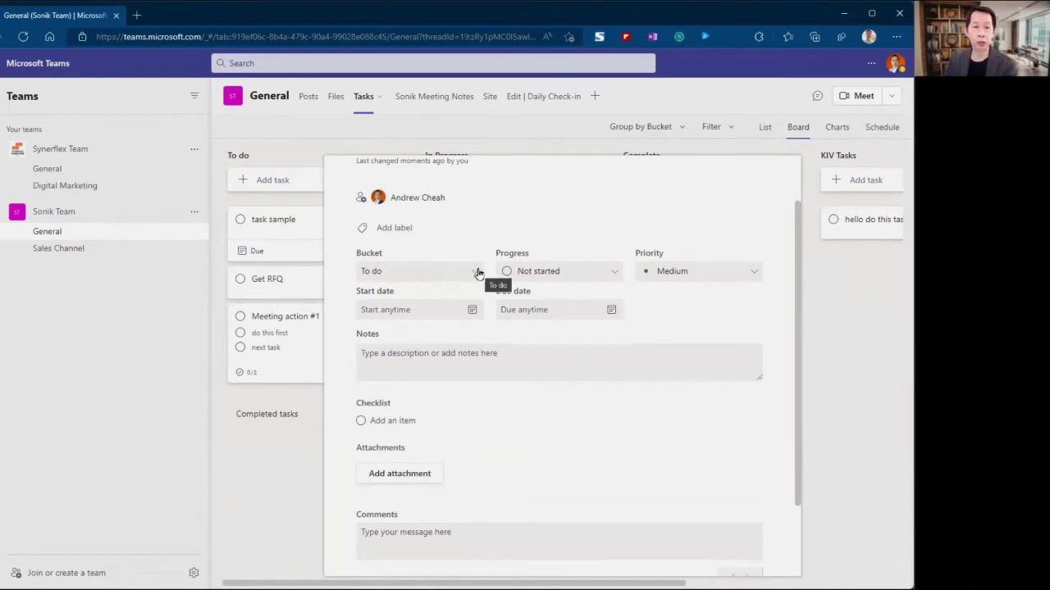
click(567, 306)
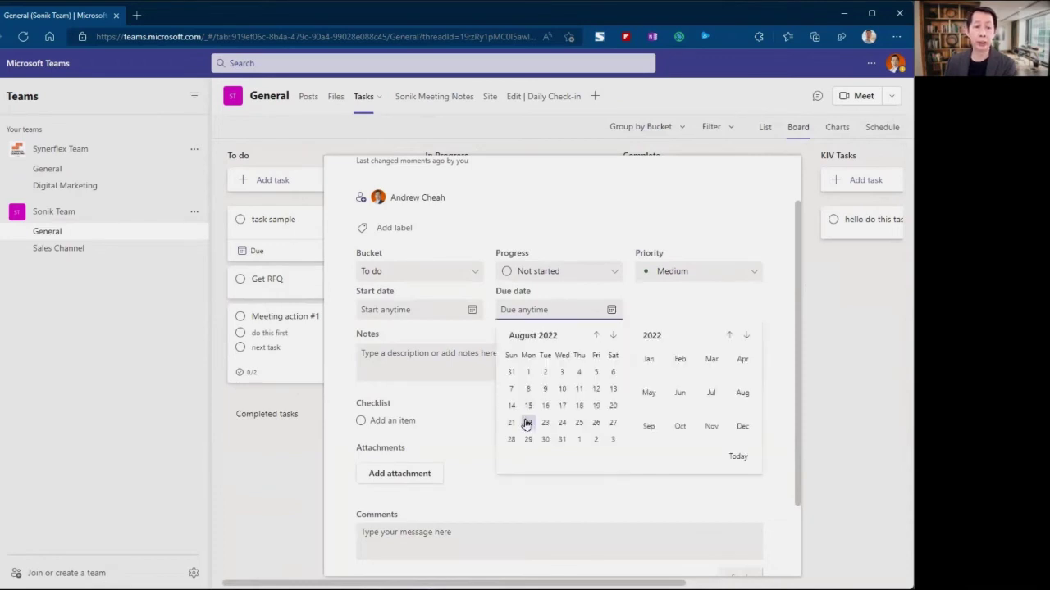
click(596, 423)
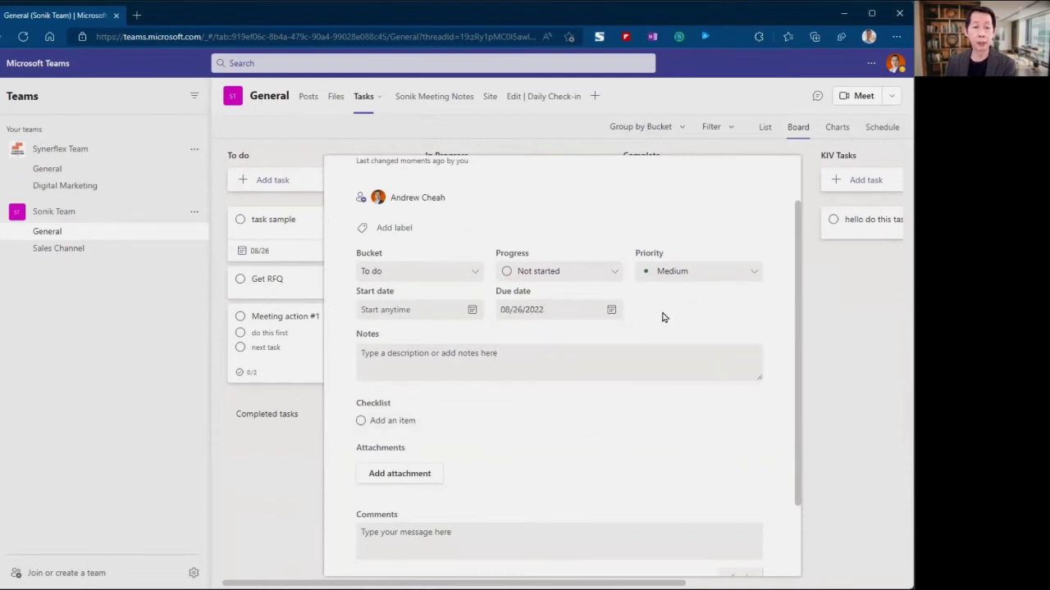
scroll(665, 317, down, 2)
scroll(663, 311, up, 3)
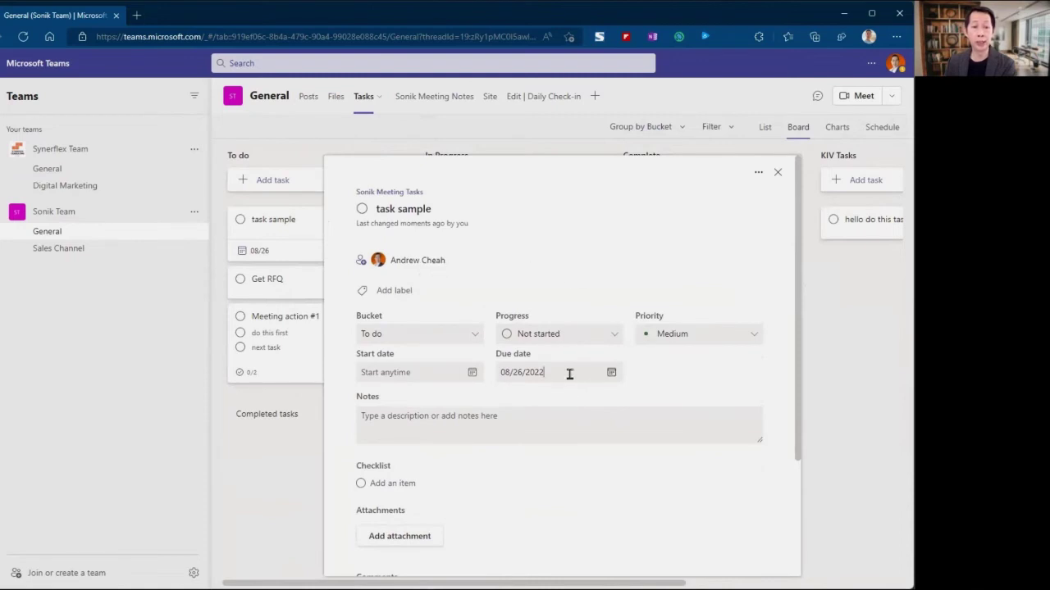
scroll(657, 265, down, 3)
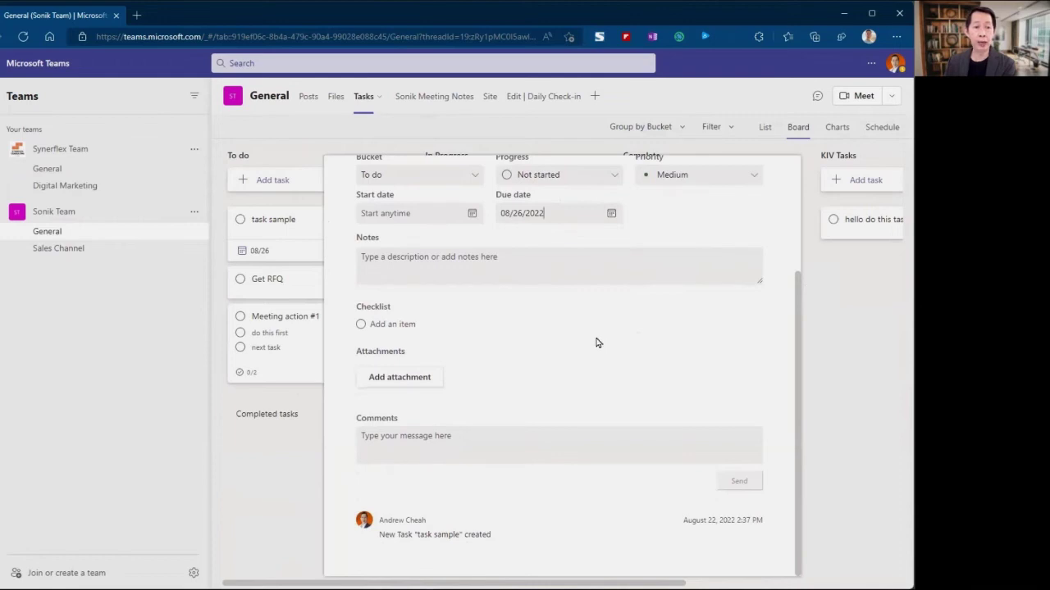
- Add "sub task 1" as a checklist item in the details of "task sample"
click(489, 259)
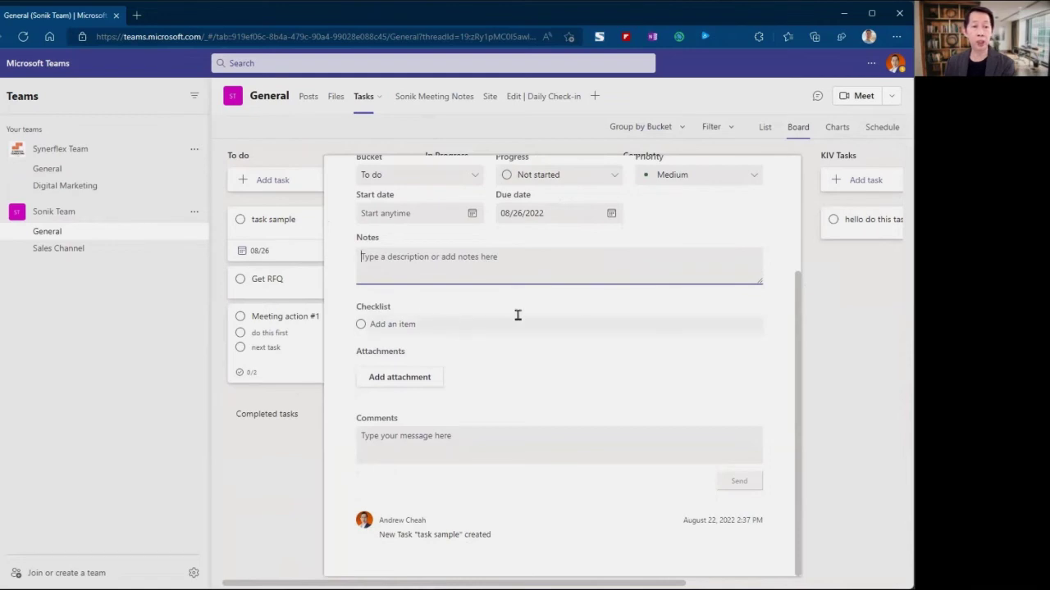
scroll(541, 320, up, 2)
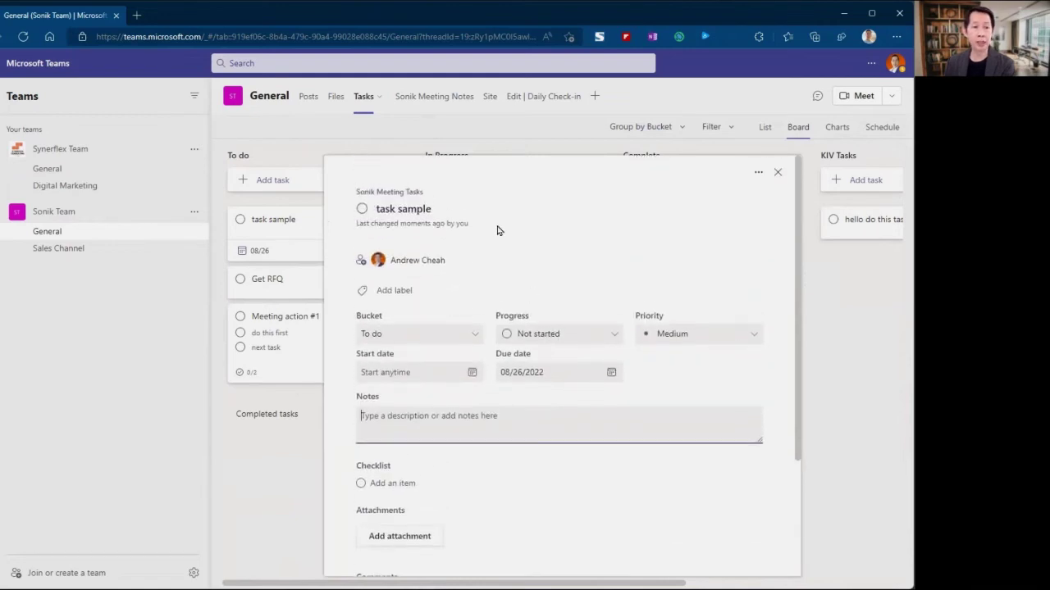
scroll(492, 329, down, 2)
click(401, 326)
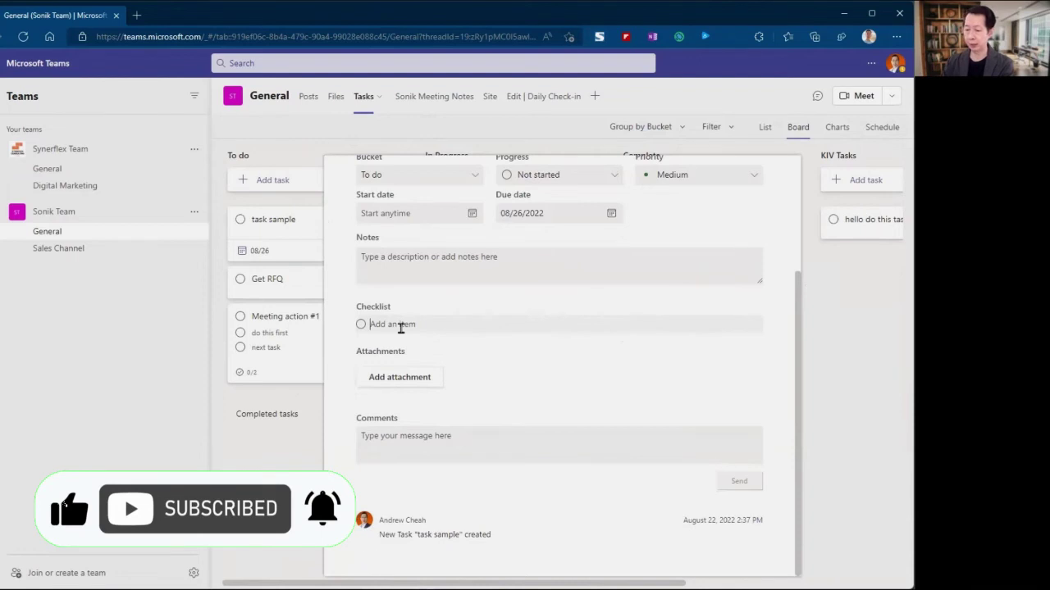
text(sub tas)
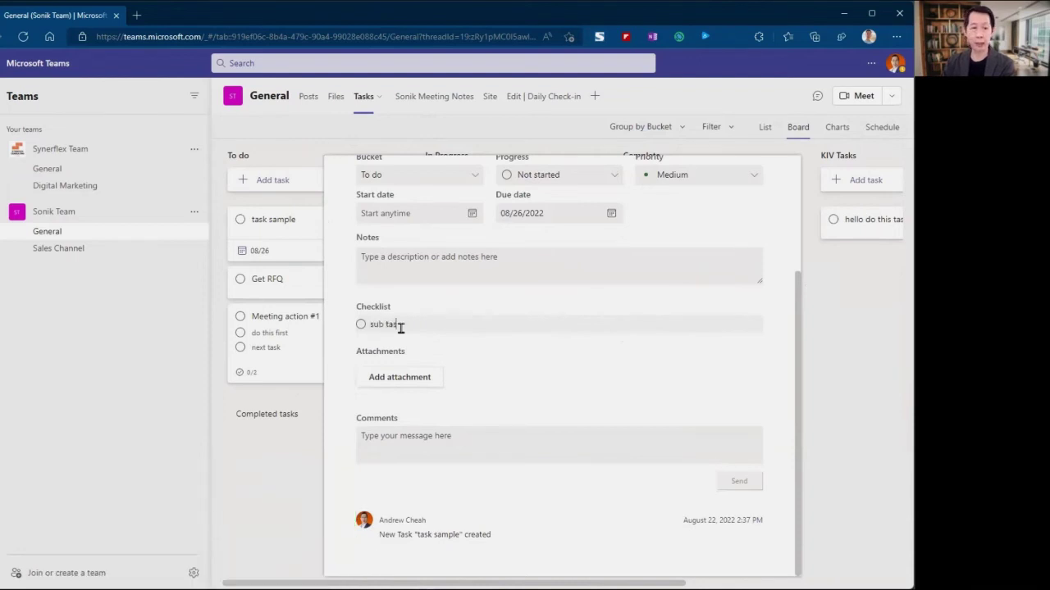
text(k 1)
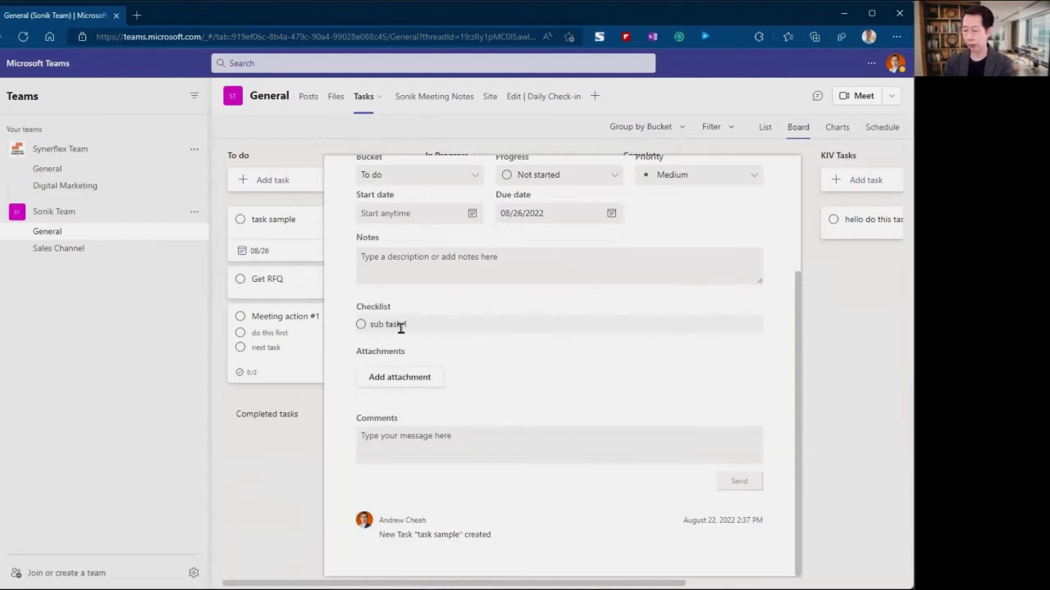
key(Return)
- Add a second checklist item named "sub task 2" to "task sample" and close the task details
text(sub)
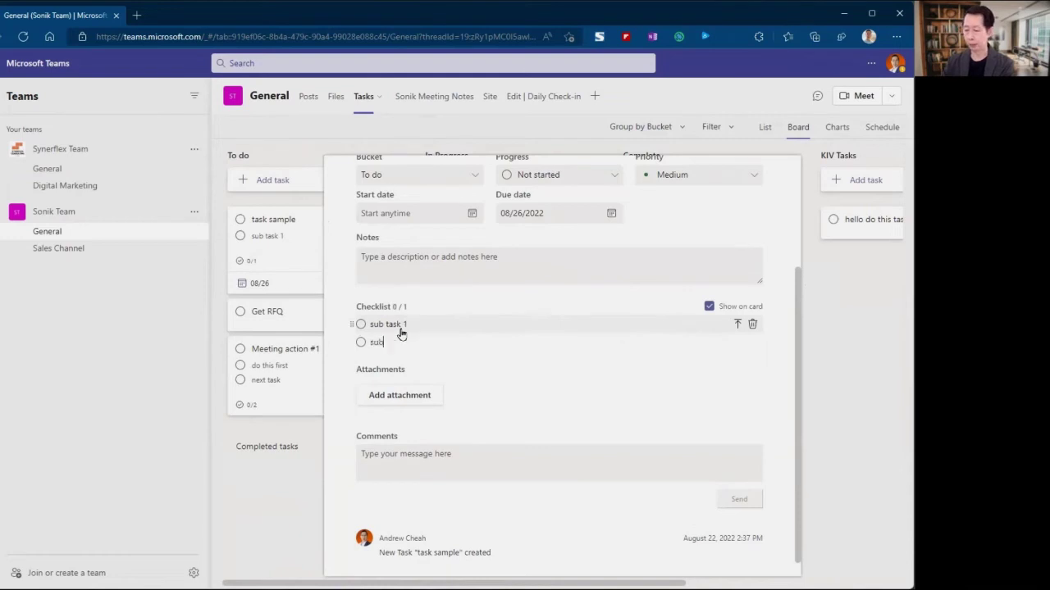
text( task)
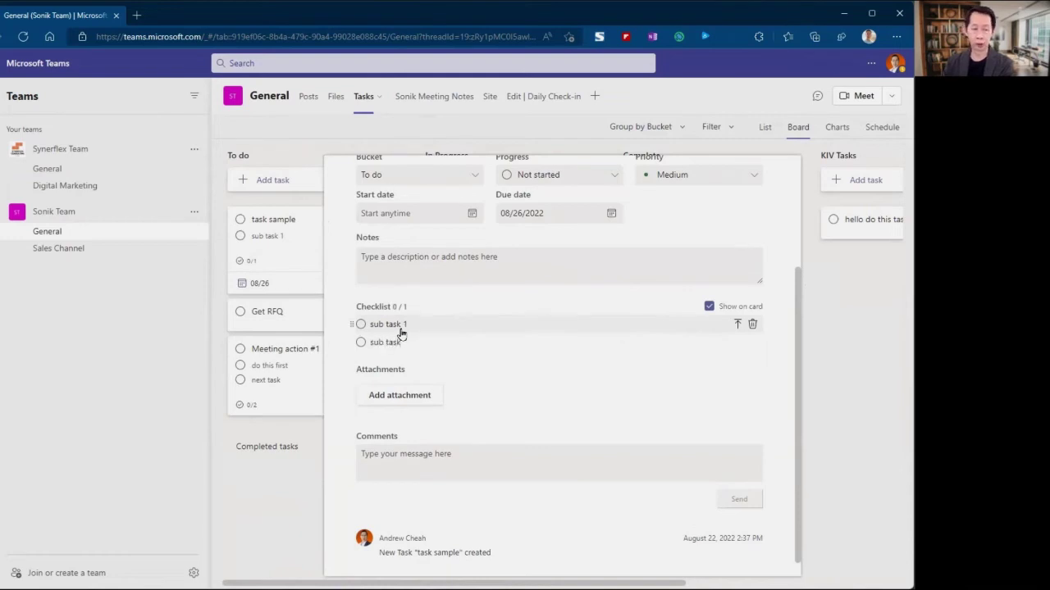
text( 2)
key(Return)
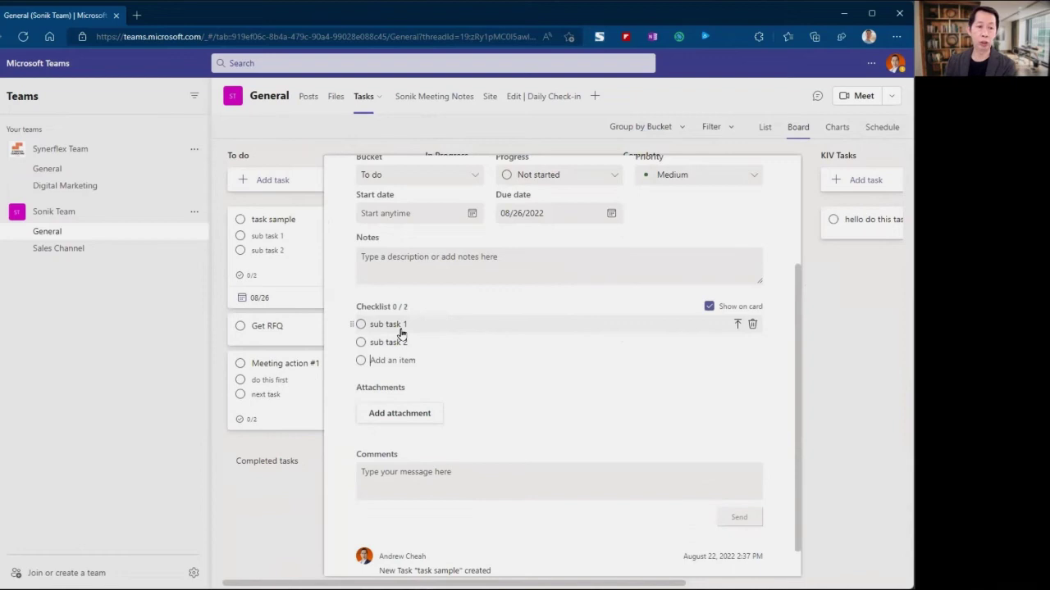
click(414, 364)
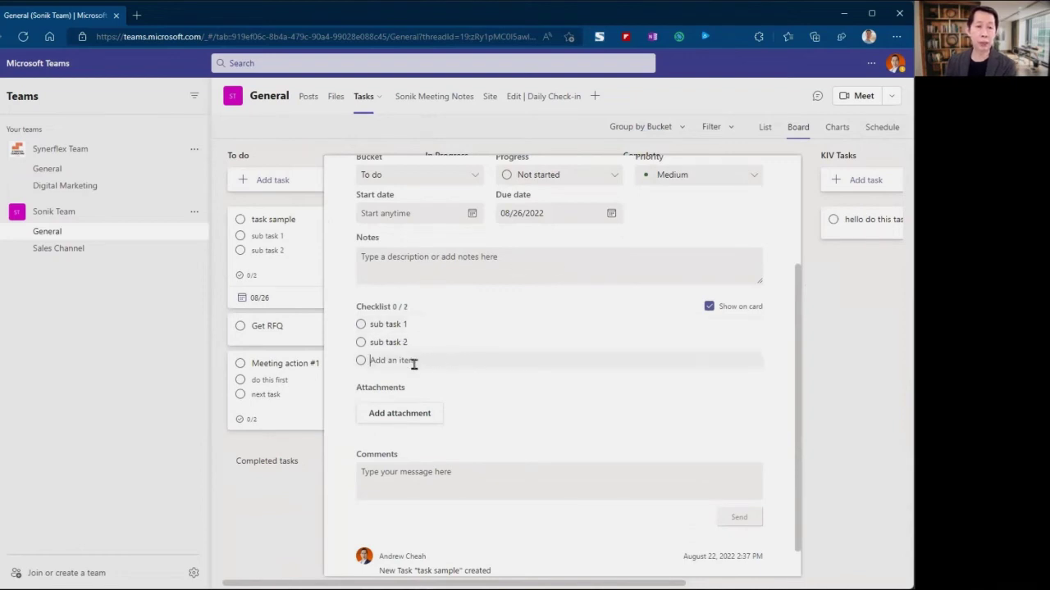
mouse_move(455, 347)
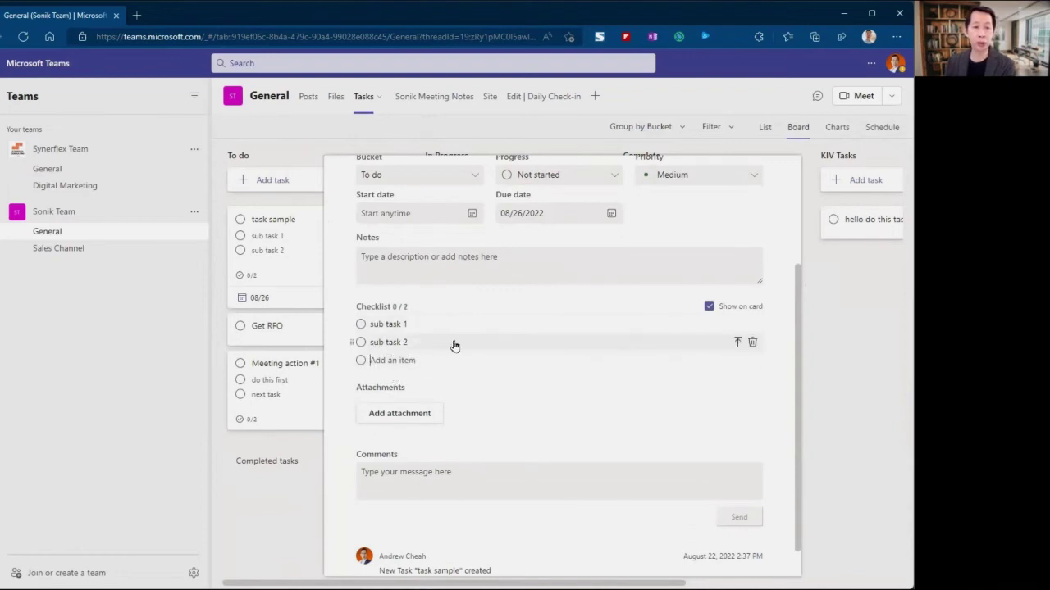
scroll(484, 279, up, 3)
scroll(495, 220, down, 4)
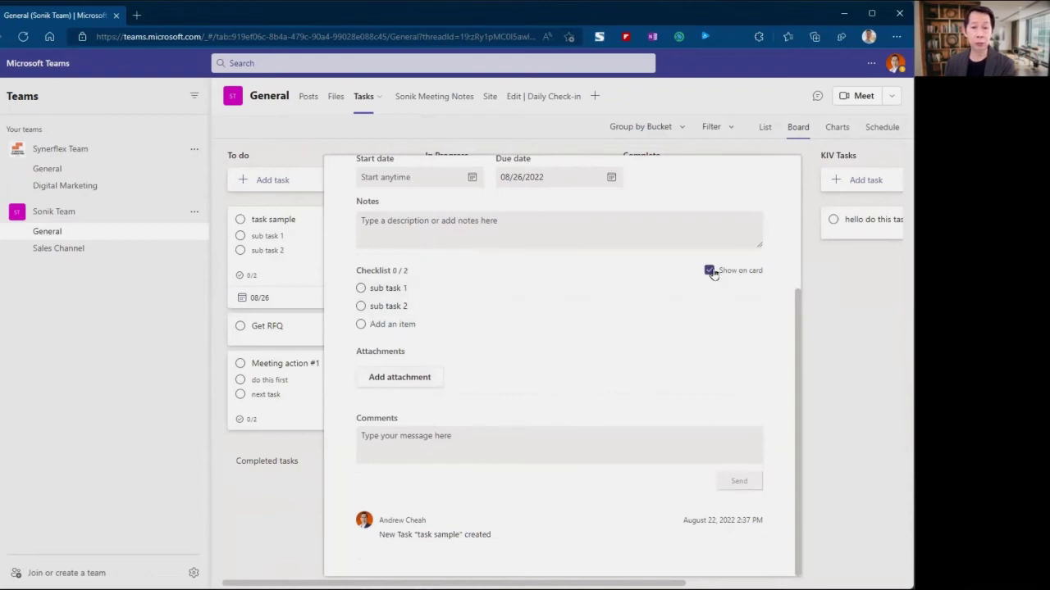
click(831, 302)
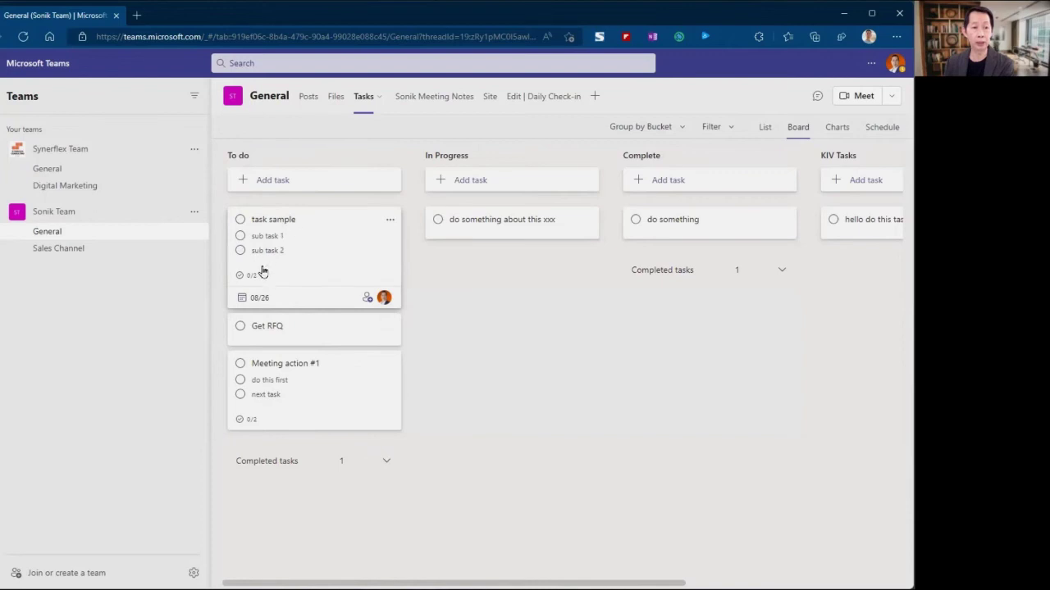
- Reopen "task sample", turn off showing its checklist on the card, and return to the board
click(311, 253)
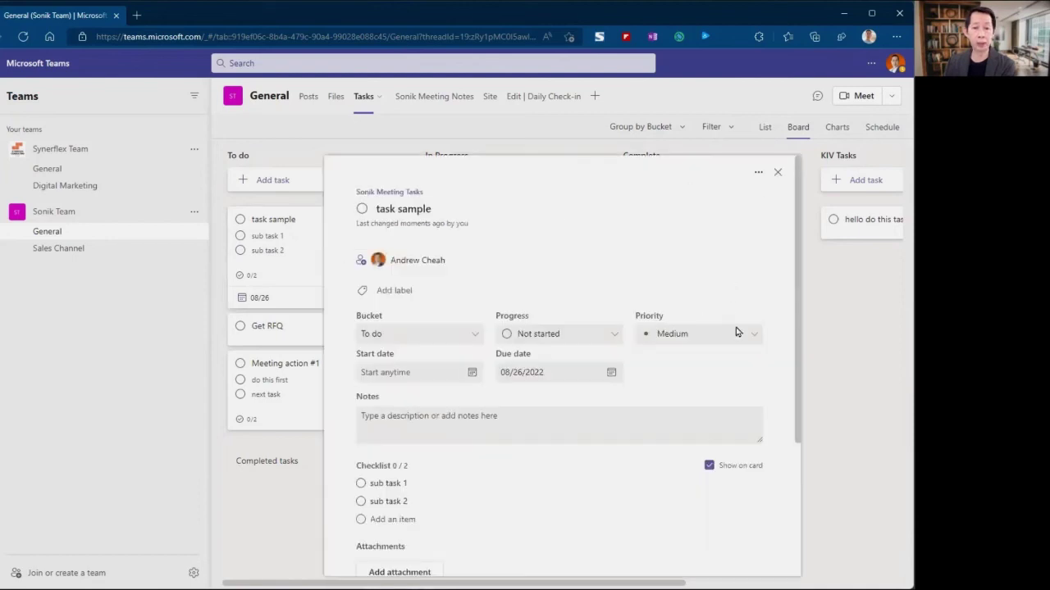
scroll(705, 380, down, 3)
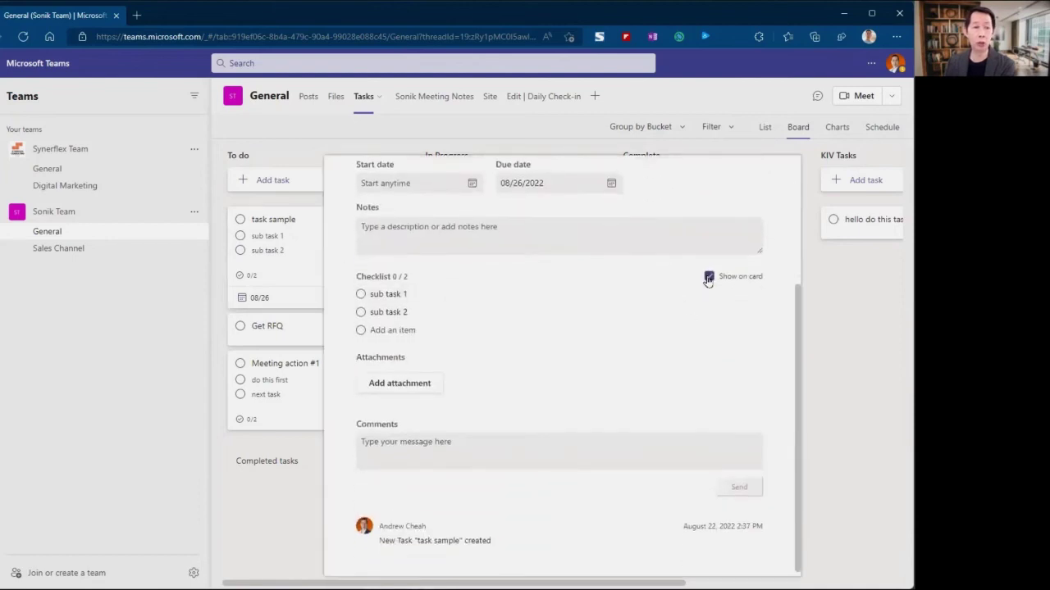
click(708, 278)
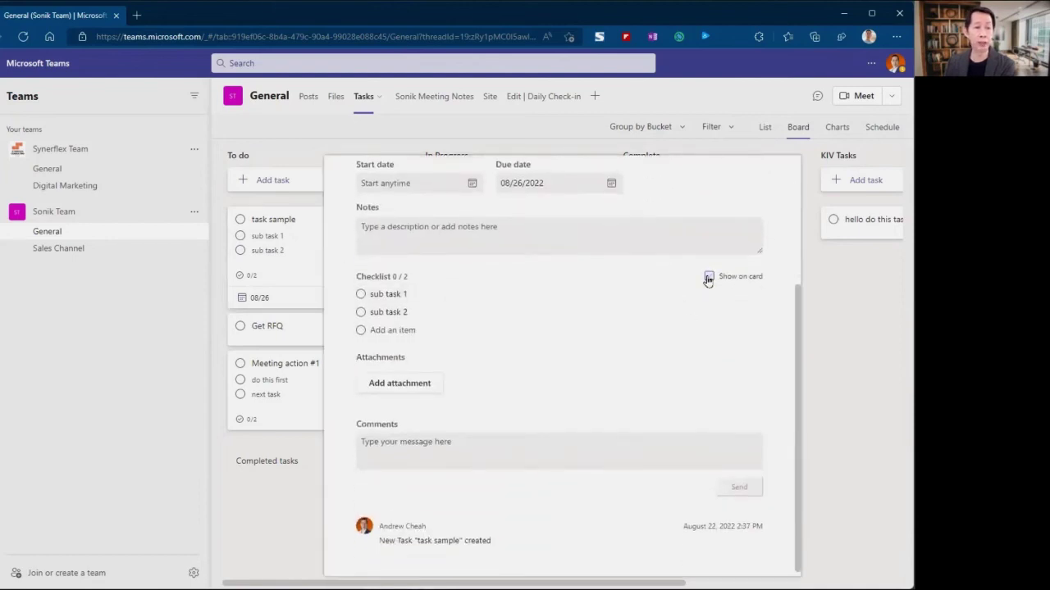
click(831, 315)
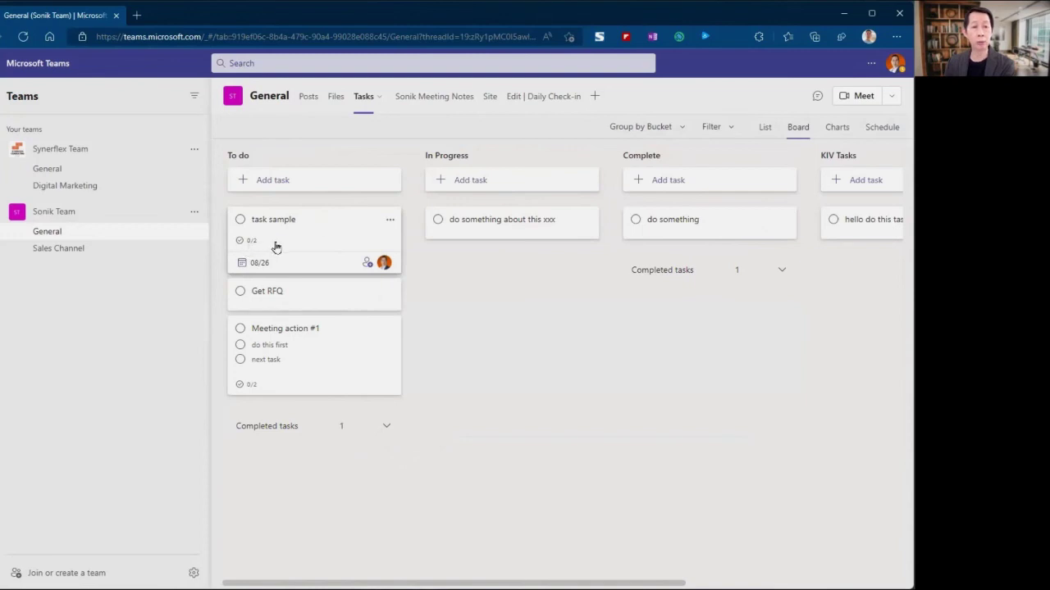
- Mark "sub task 1" as complete in the checklist of "task sample" and close the details
click(329, 231)
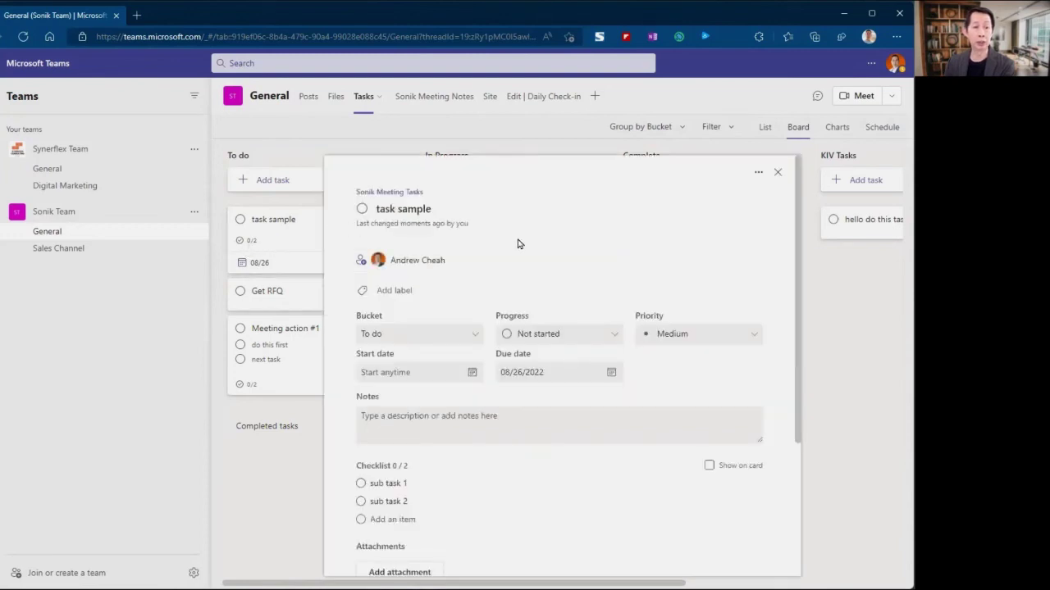
click(360, 483)
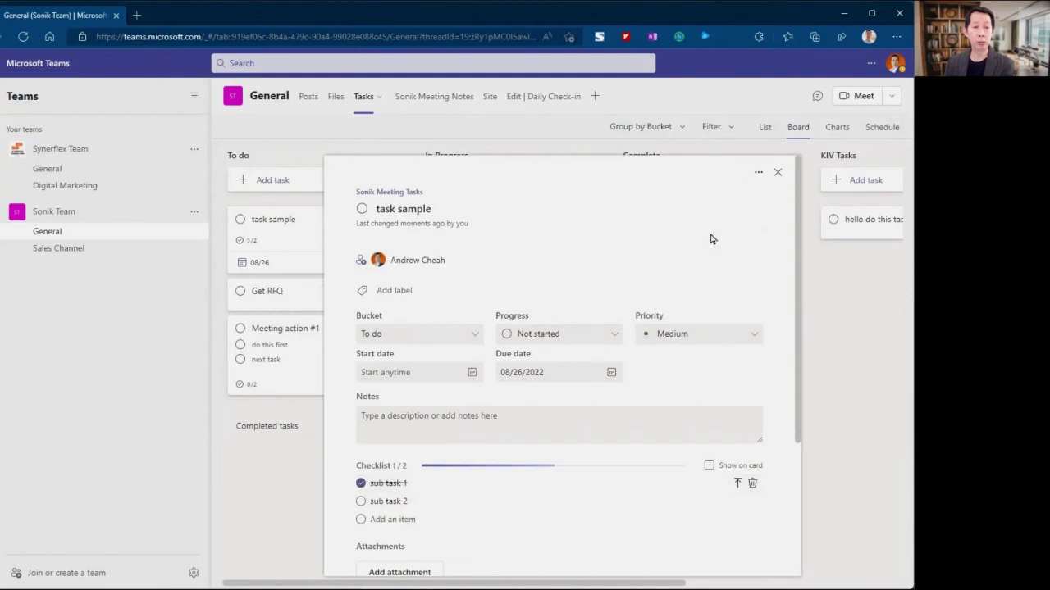
click(778, 173)
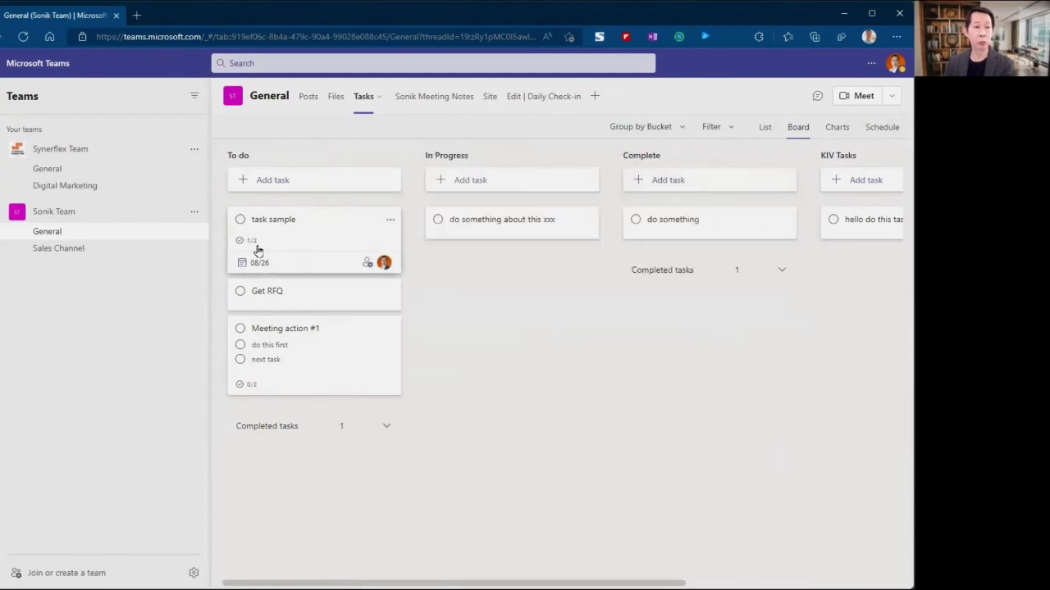
- Post the comment "comment about this tasks" on "task sample" and close the task details
click(326, 240)
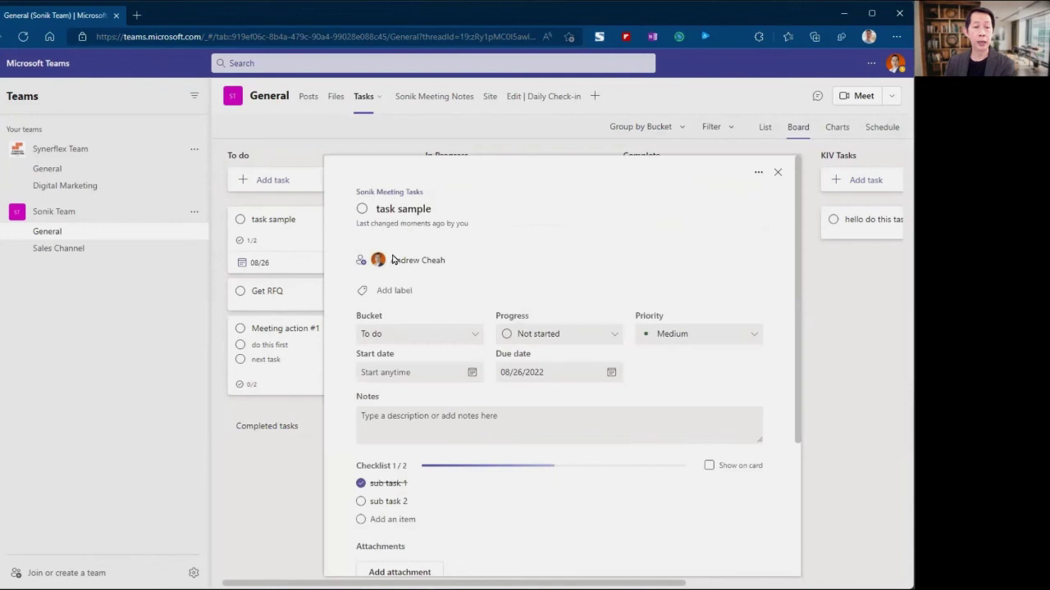
scroll(608, 348, down, 3)
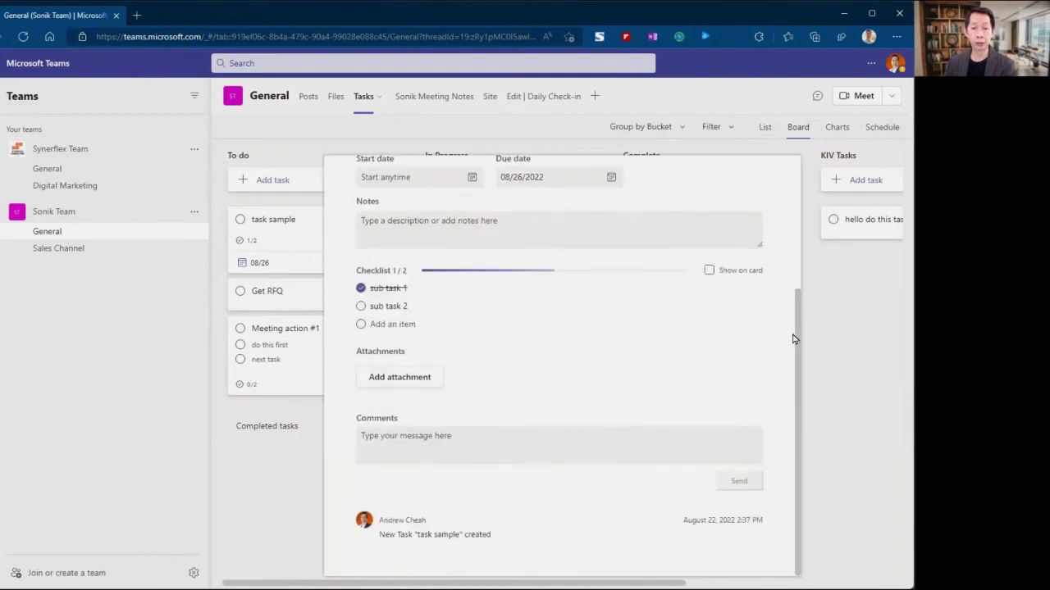
scroll(780, 344, up, 3)
scroll(629, 297, down, 3)
click(449, 438)
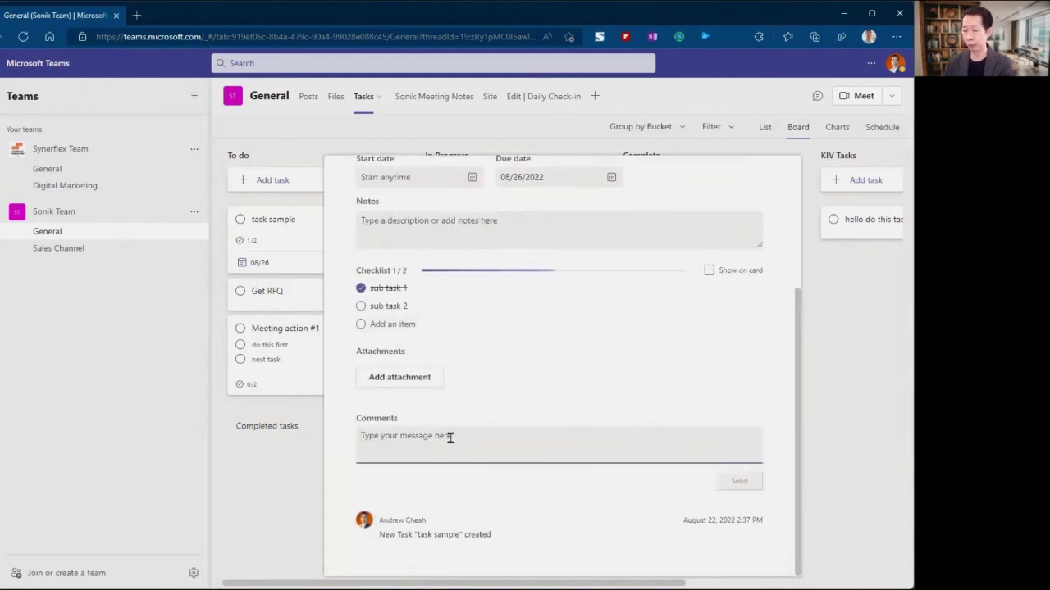
text(commen)
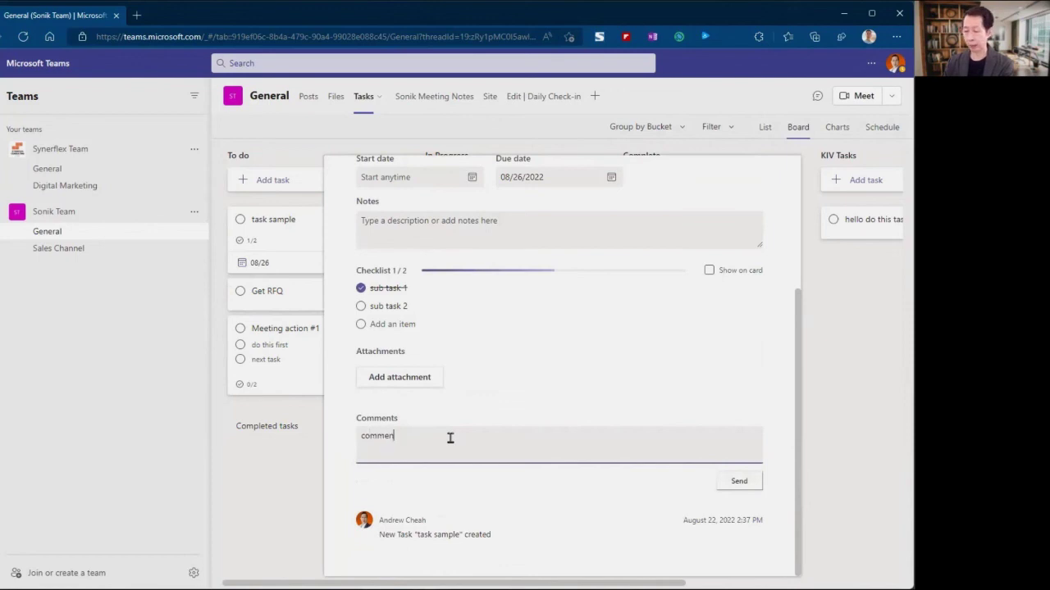
text(t about this tasks)
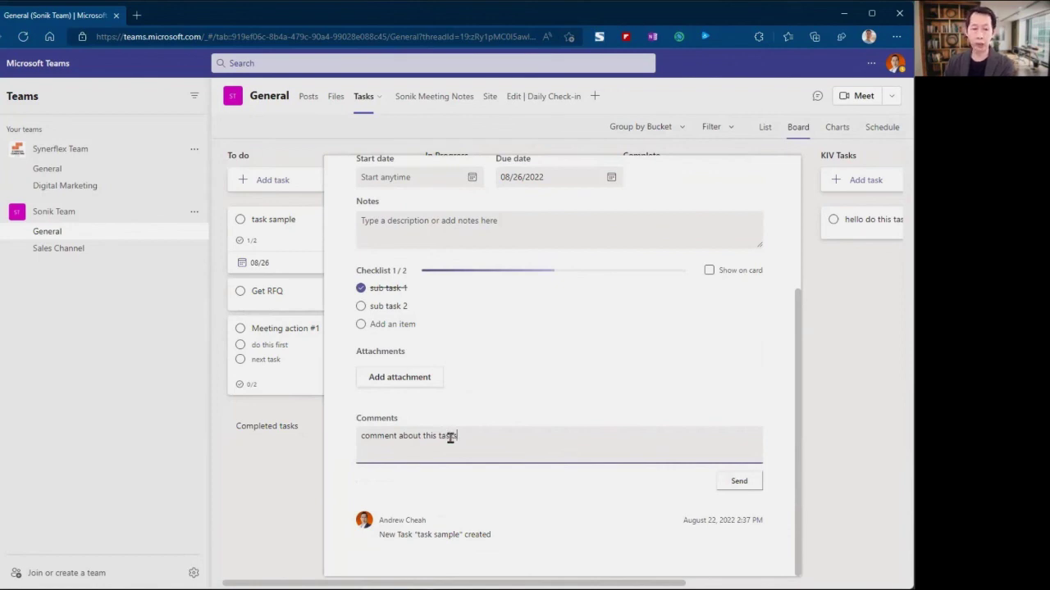
click(737, 481)
scroll(537, 388, down, 1)
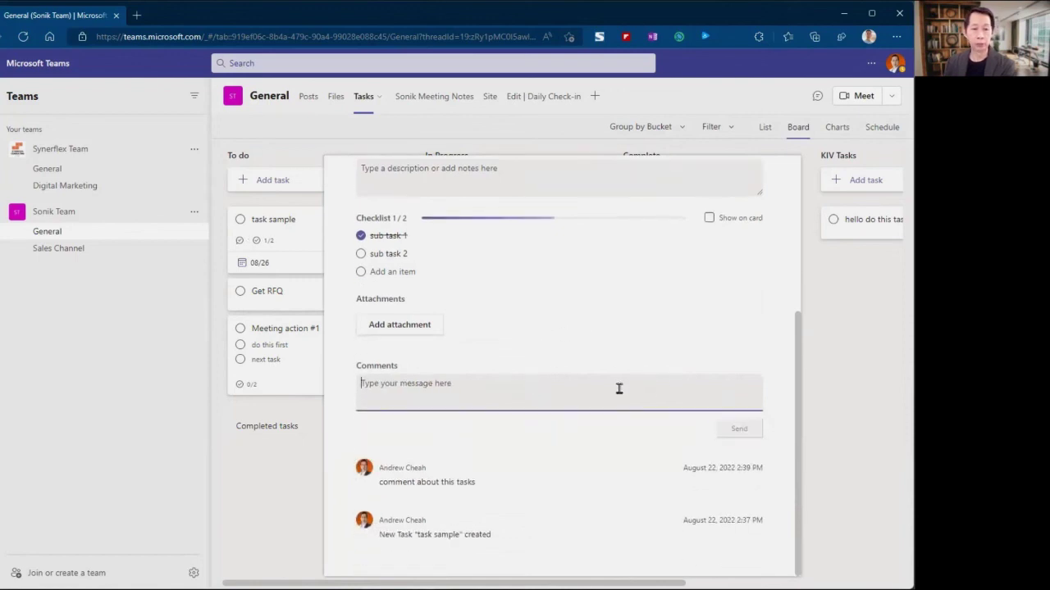
scroll(619, 388, up, 3)
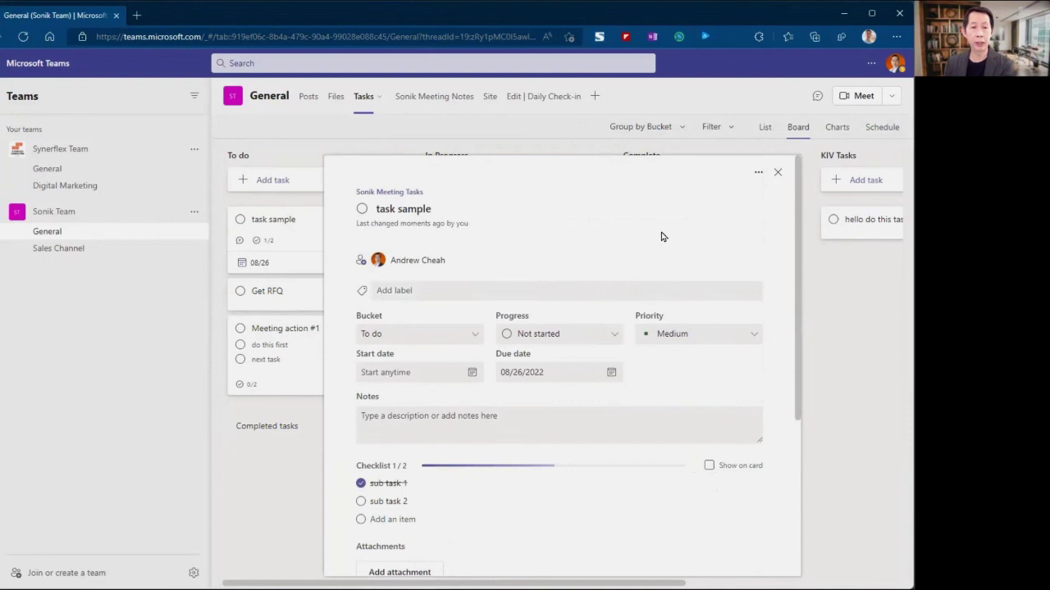
click(777, 174)
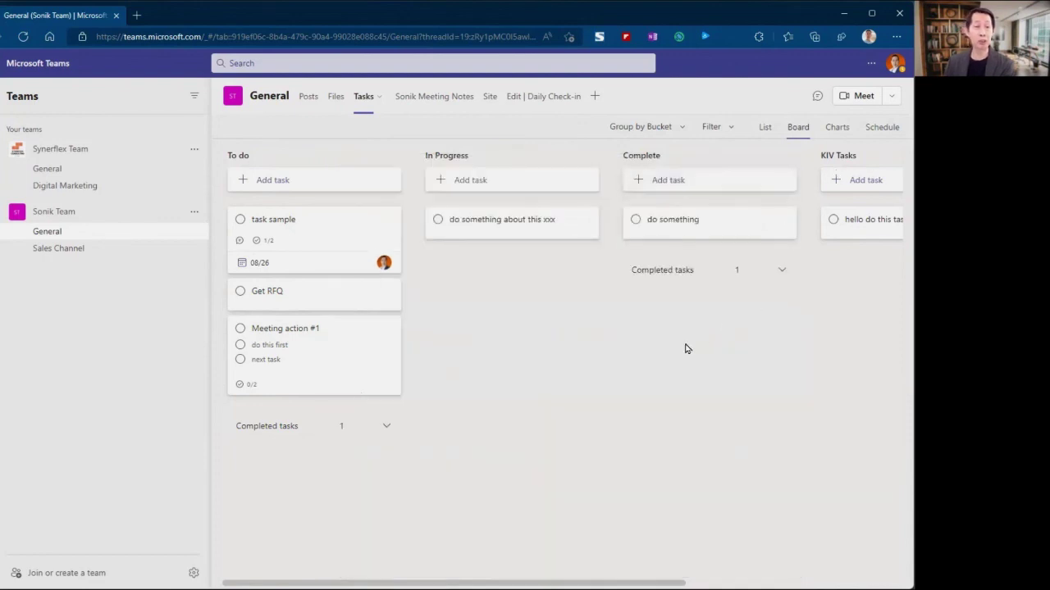